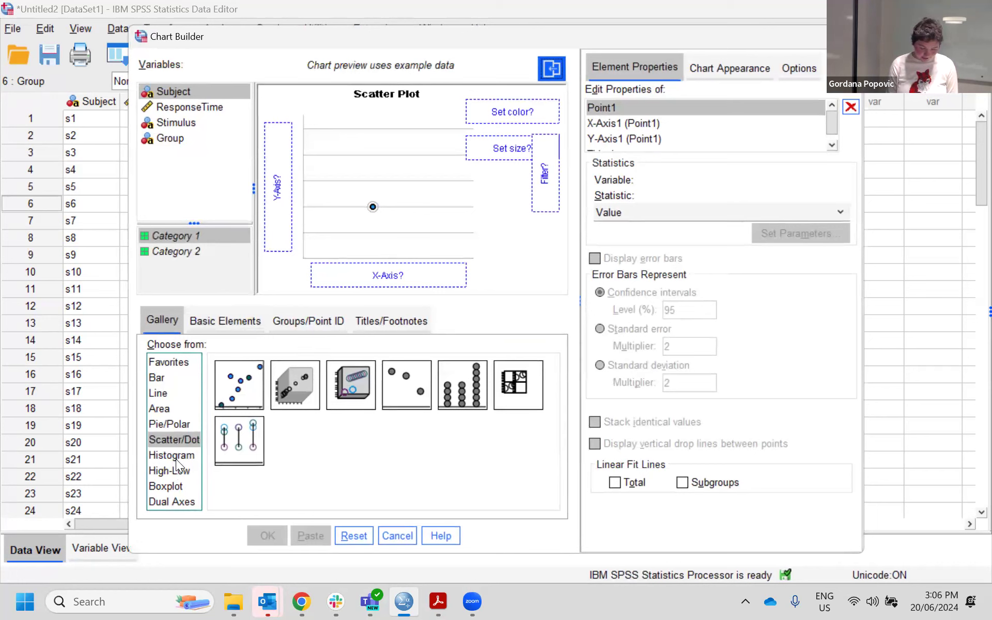
Create a clustered boxplot with ResponseTime on the Y axis, Group on the X axis and Stimulus as the cluster colour
{"action": "left_click", "coordinate": [175, 488]}
{"action": "double_click", "coordinate": [302, 379]}
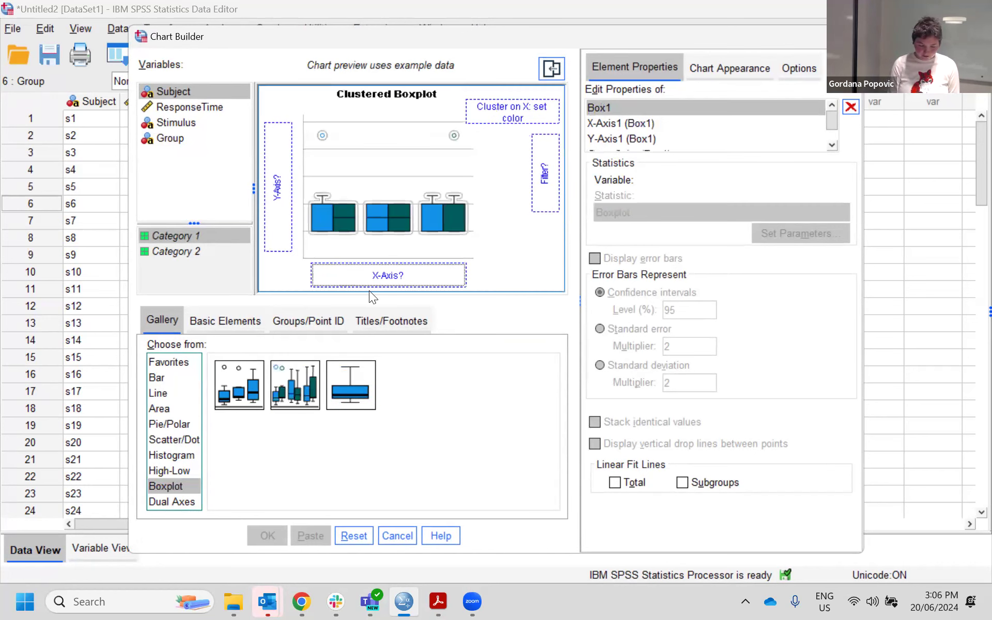
{"action": "left_click", "coordinate": [195, 109]}
{"action": "left_click_drag", "start_coordinate": [196, 115], "coordinate": [277, 180]}
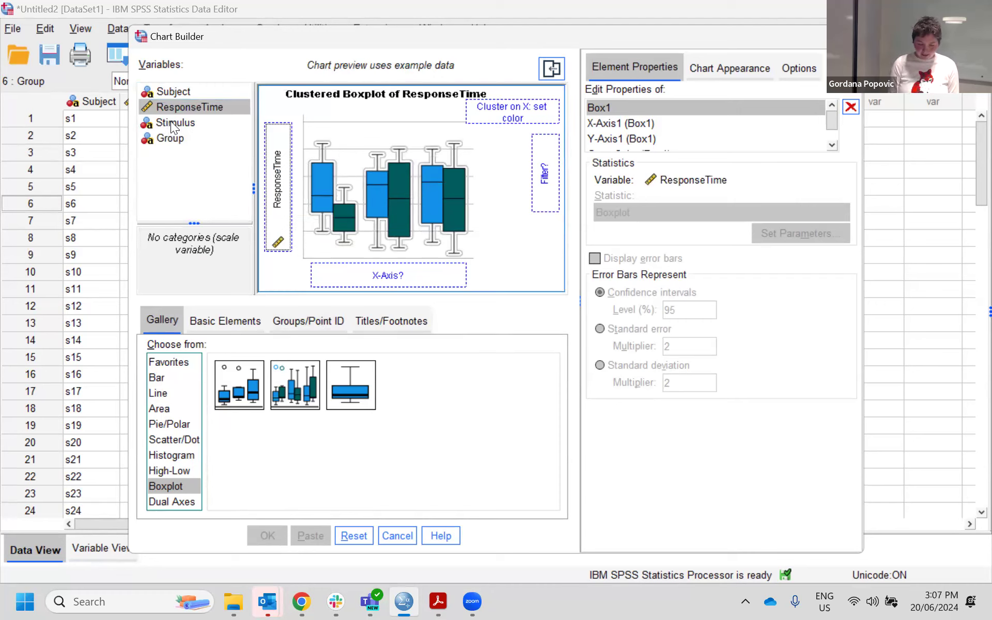
{"action": "left_click_drag", "start_coordinate": [174, 140], "coordinate": [404, 282]}
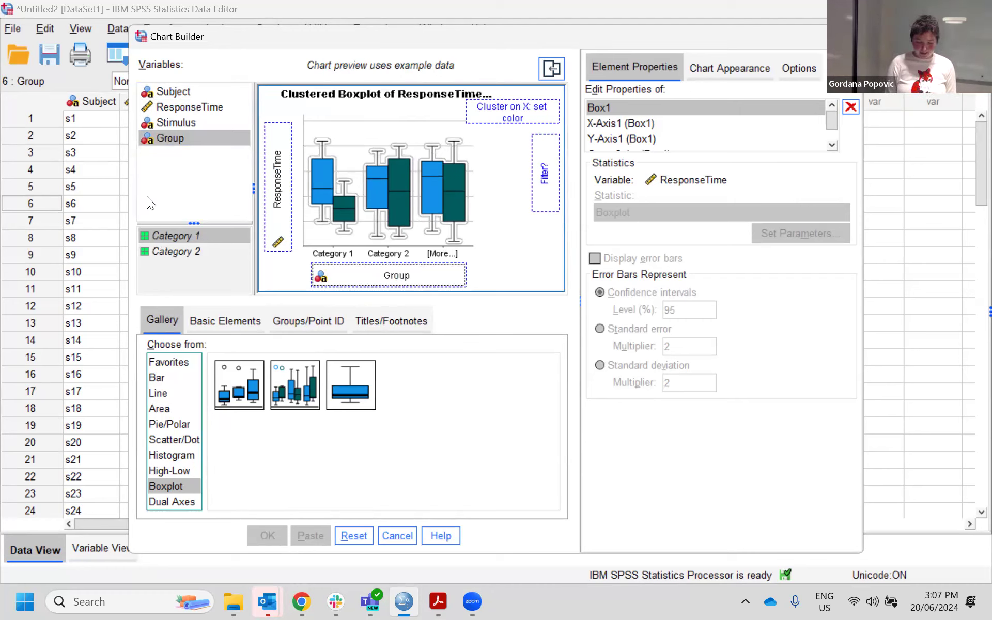
{"action": "left_click_drag", "start_coordinate": [165, 124], "coordinate": [514, 123]}
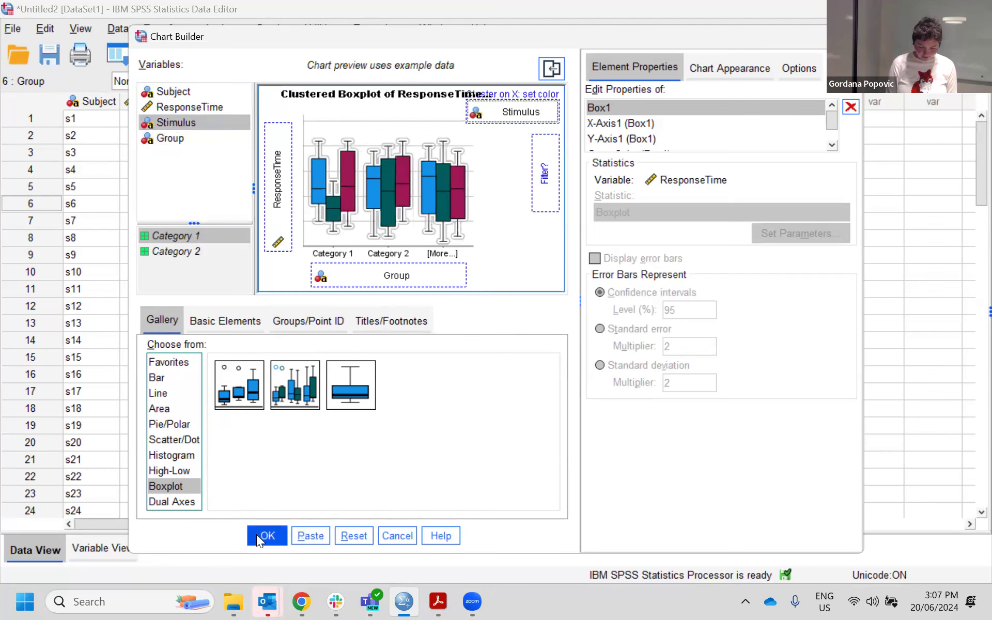
{"action": "left_click", "coordinate": [273, 536]}
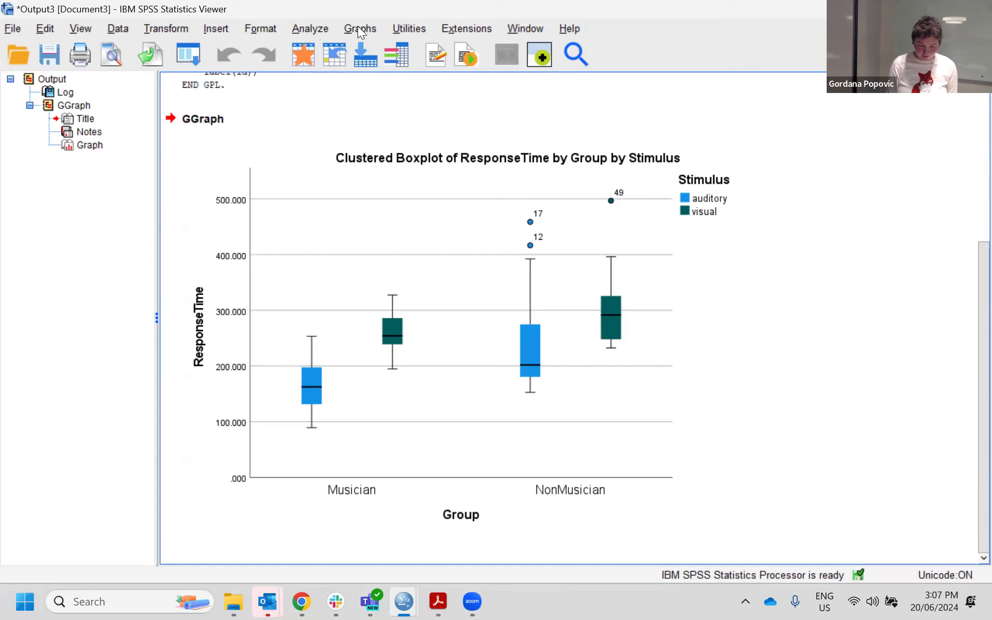
Start a linear mixed model with Subject as the subjects variable and no repeated variable
{"action": "left_click", "coordinate": [308, 28]}
{"action": "mouse_move", "coordinate": [376, 204]}
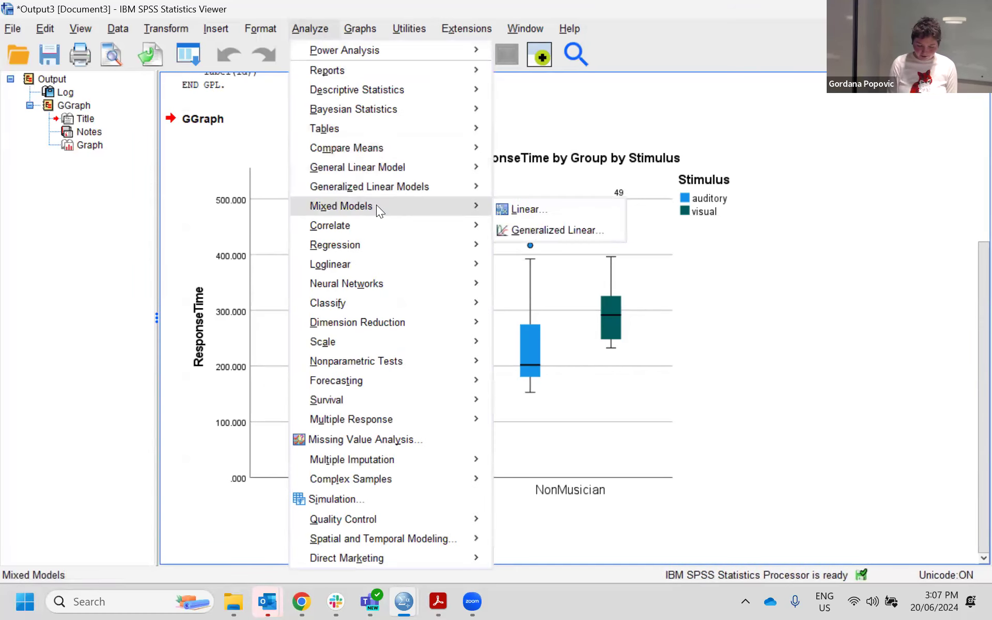
{"action": "left_click", "coordinate": [532, 209]}
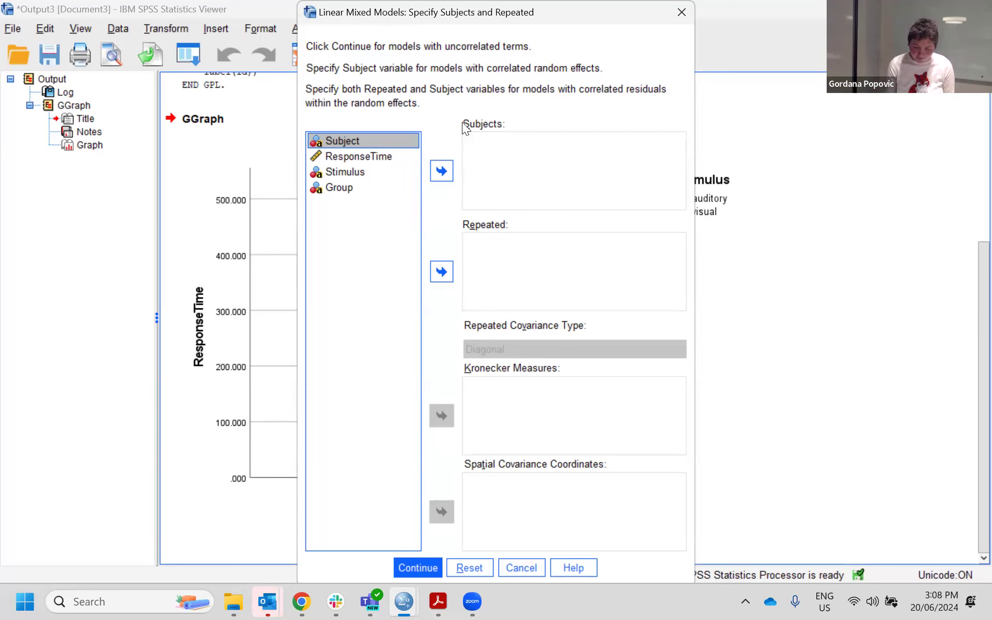
{"action": "left_click", "coordinate": [441, 171]}
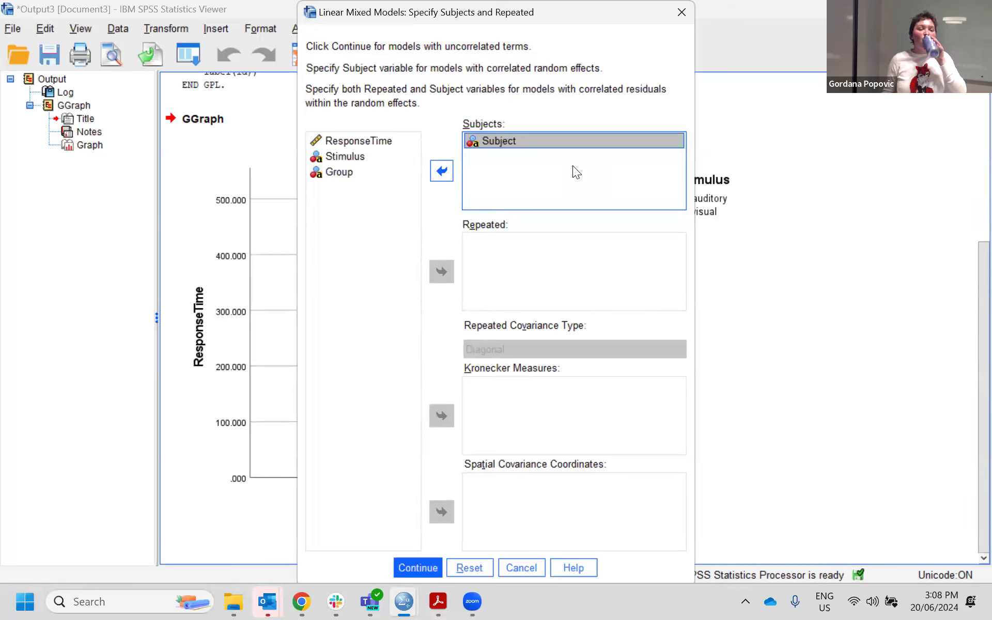
{"action": "mouse_move", "coordinate": [405, 601]}
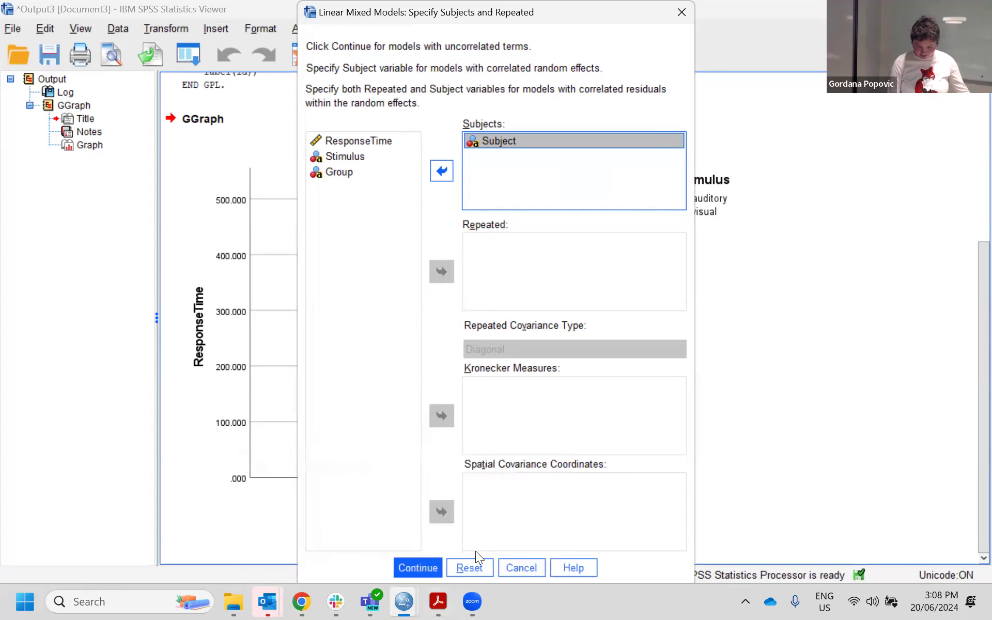
{"action": "left_click", "coordinate": [418, 569]}
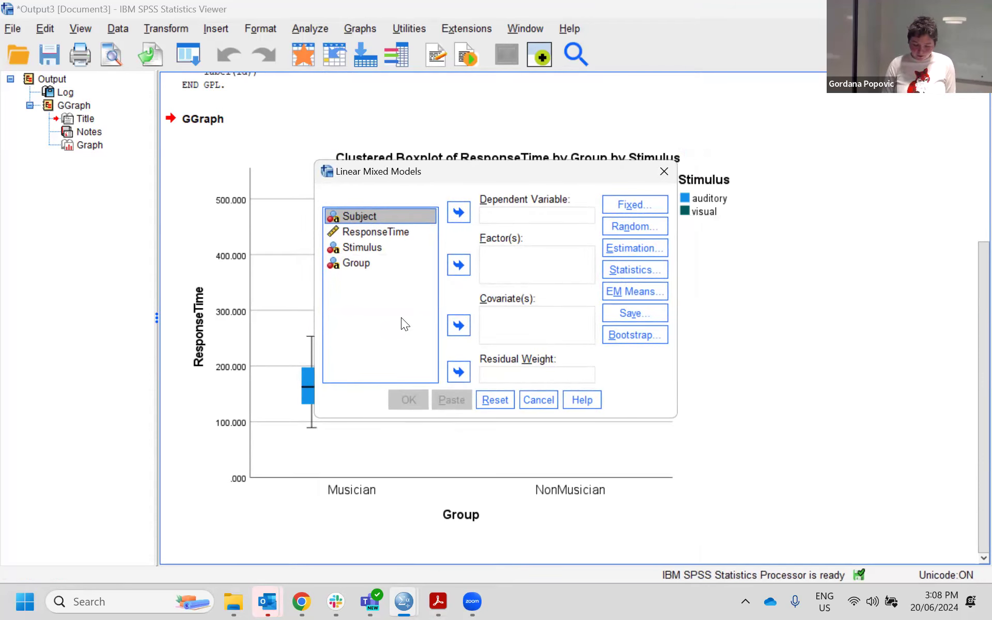
Set ResponseTime as the dependent variable and add Group and Stimulus as factors of the mixed model
{"action": "left_click", "coordinate": [433, 231]}
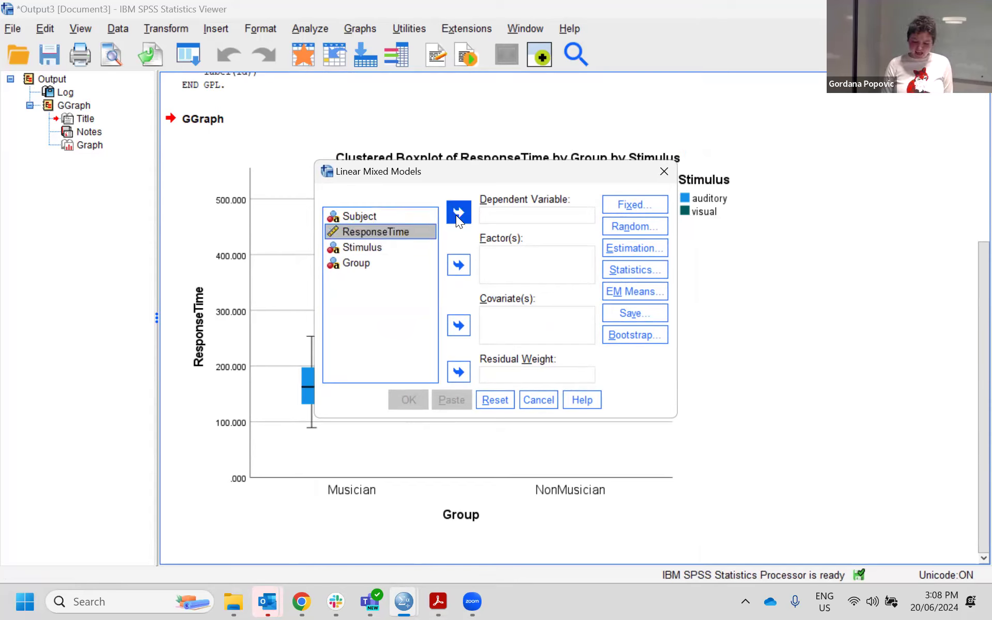
{"action": "left_click", "coordinate": [459, 213]}
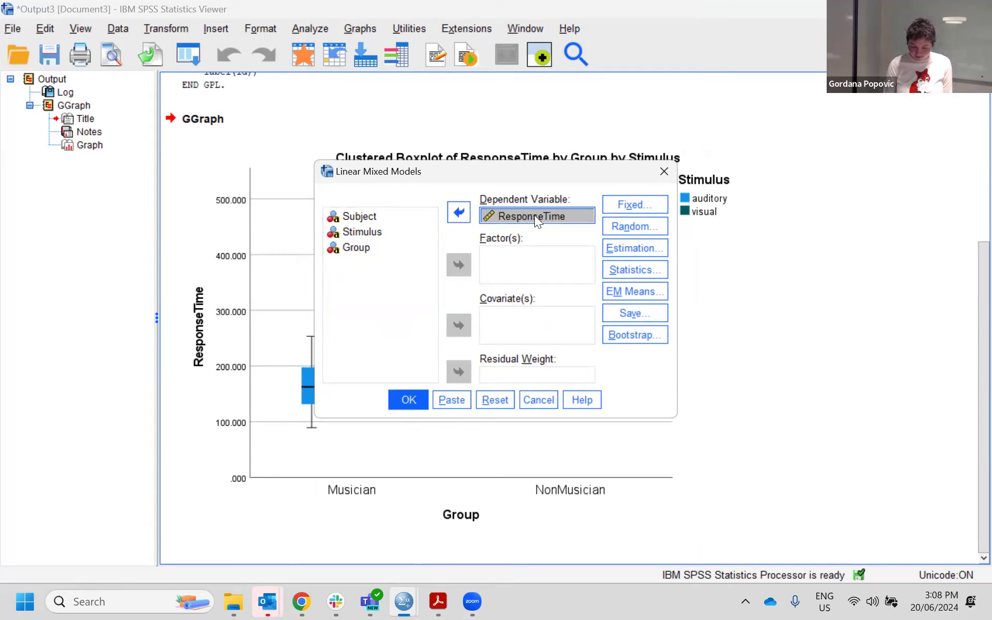
{"action": "left_click", "coordinate": [362, 234]}
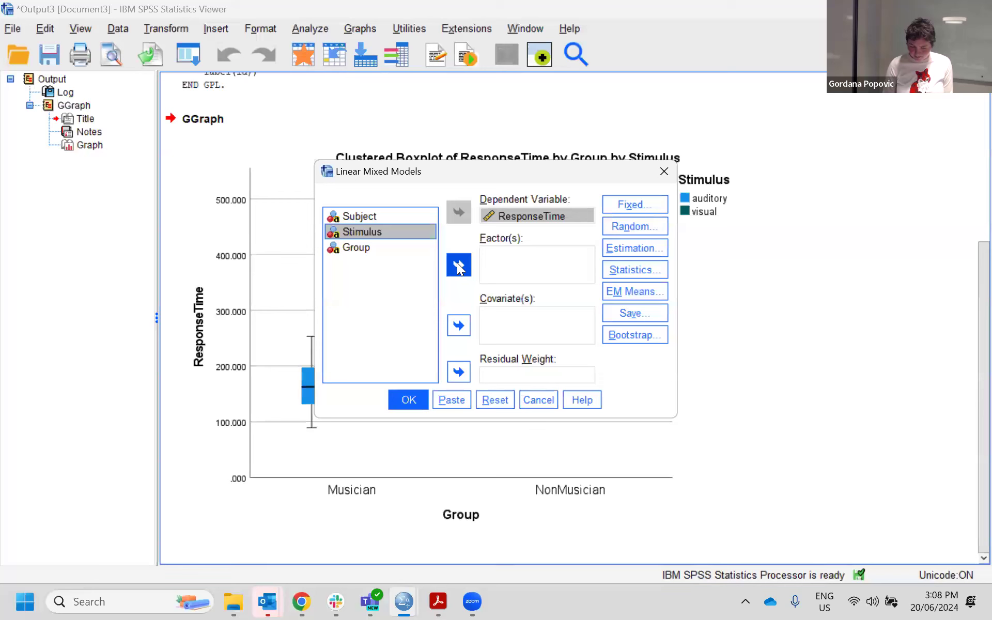
{"action": "left_click", "coordinate": [365, 251]}
{"action": "left_click", "coordinate": [458, 267]}
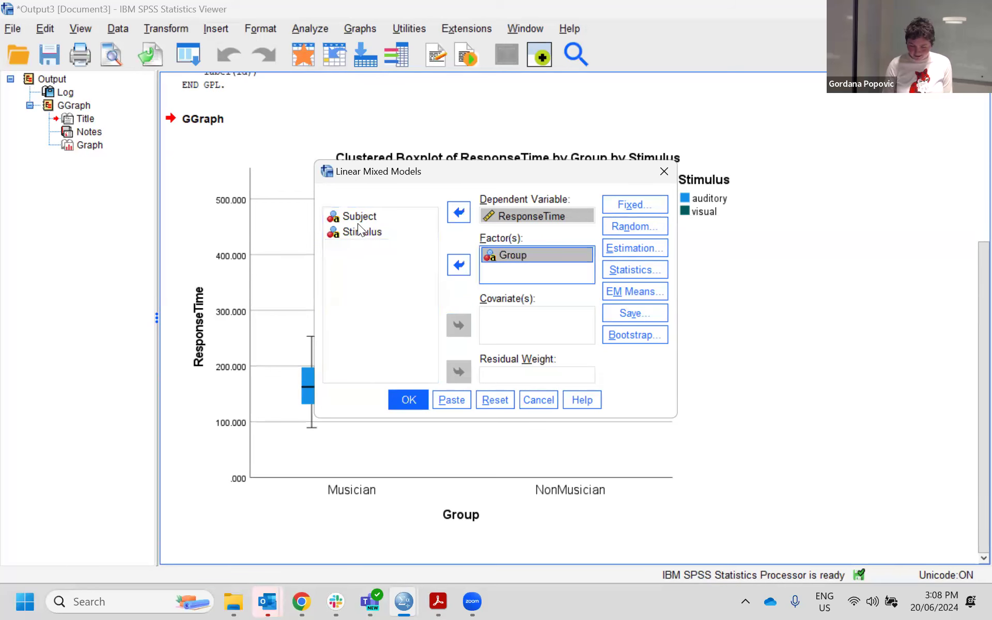
{"action": "left_click", "coordinate": [359, 233]}
{"action": "left_click", "coordinate": [459, 266]}
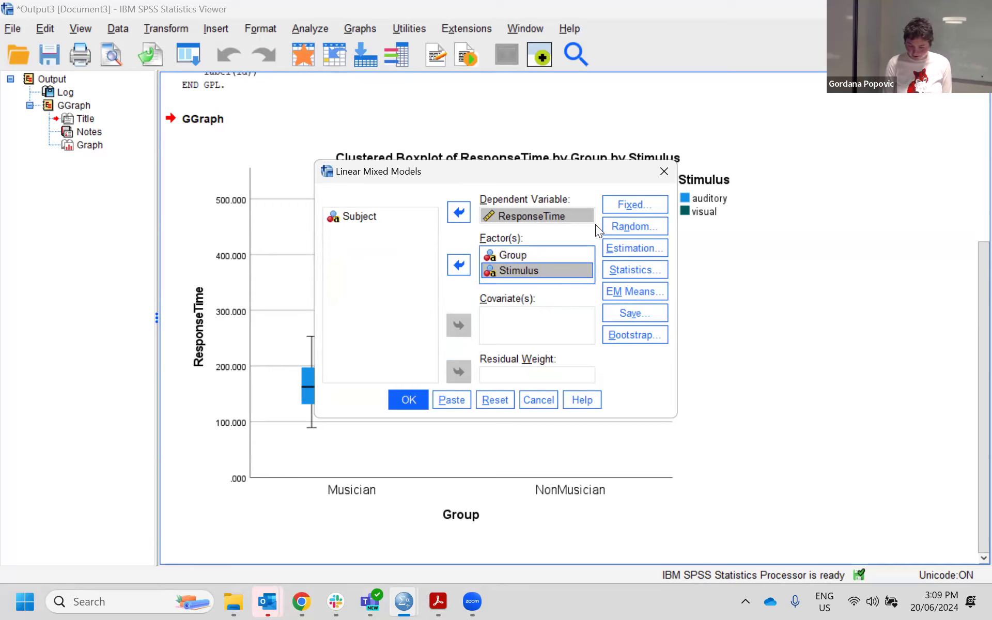
Define the fixed effects as main effects of Group and Stimulus
{"action": "left_click", "coordinate": [628, 208]}
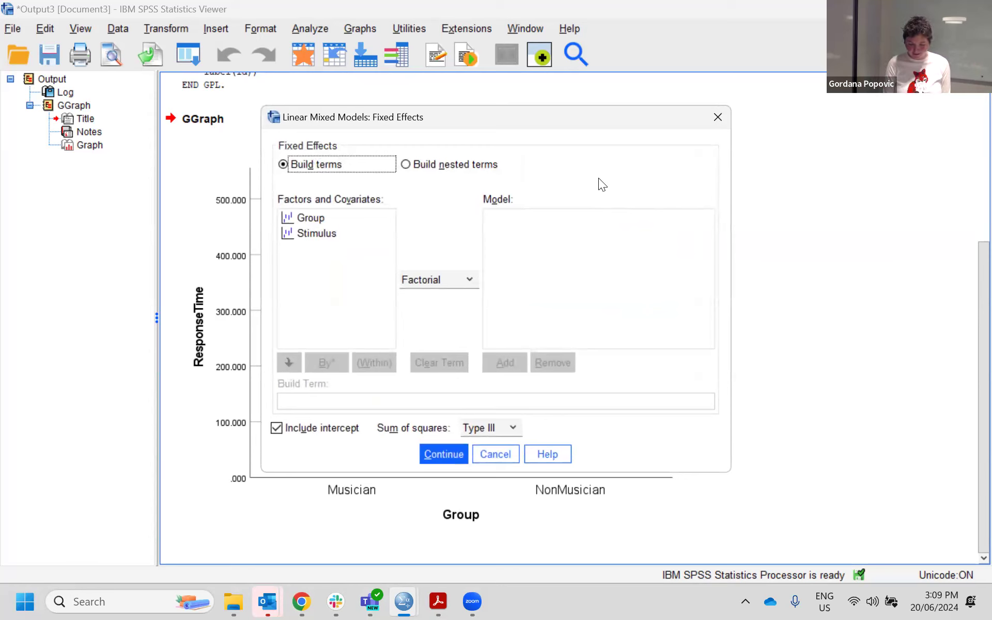
{"action": "left_click", "coordinate": [437, 280]}
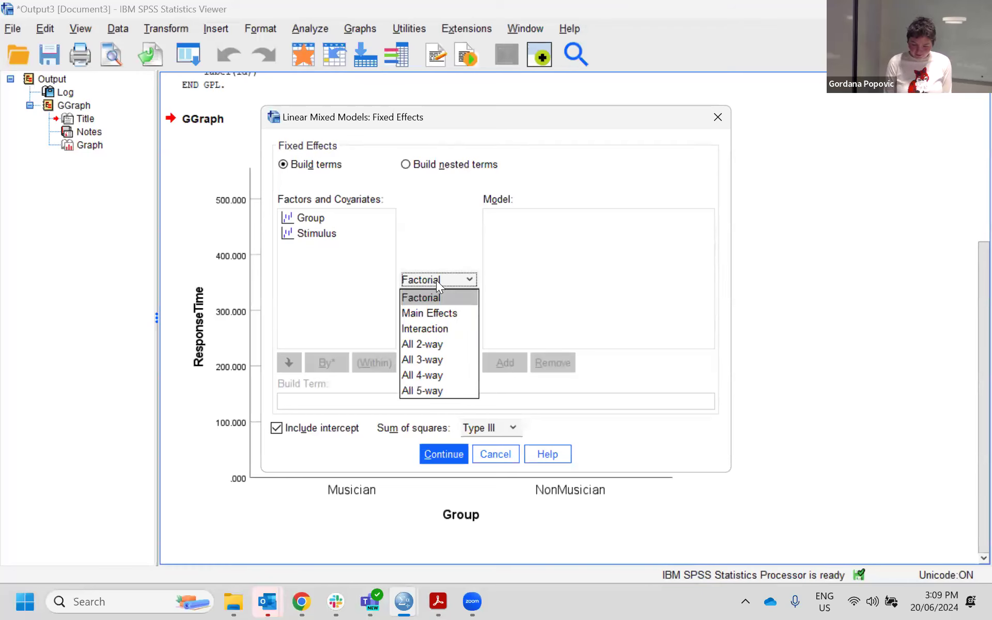
{"action": "left_click", "coordinate": [443, 314]}
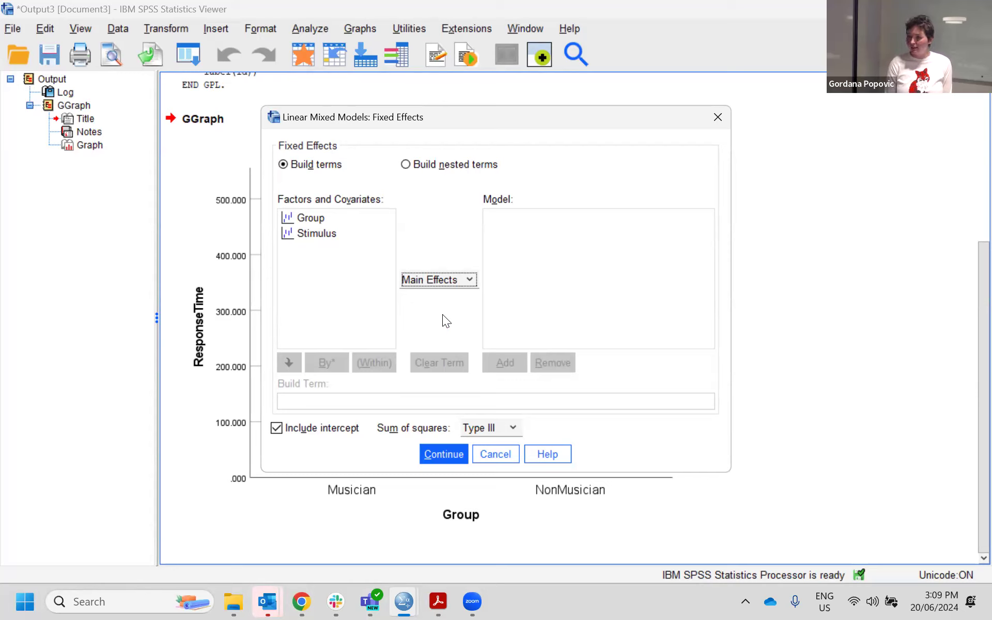
{"action": "left_click", "coordinate": [313, 217]}
{"action": "left_click", "coordinate": [493, 365]}
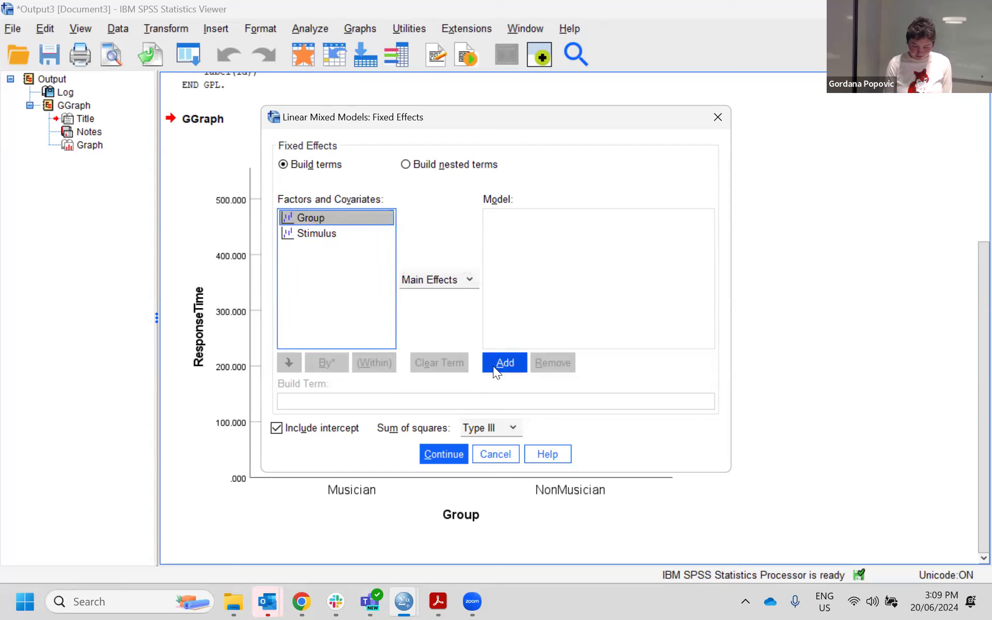
{"action": "left_click", "coordinate": [320, 234]}
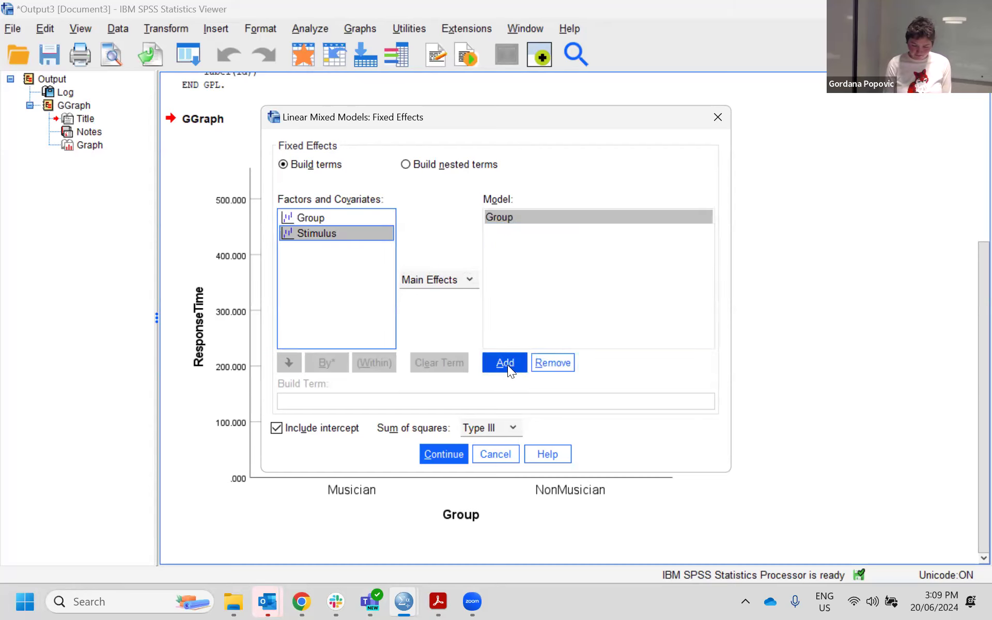
{"action": "left_click", "coordinate": [506, 364]}
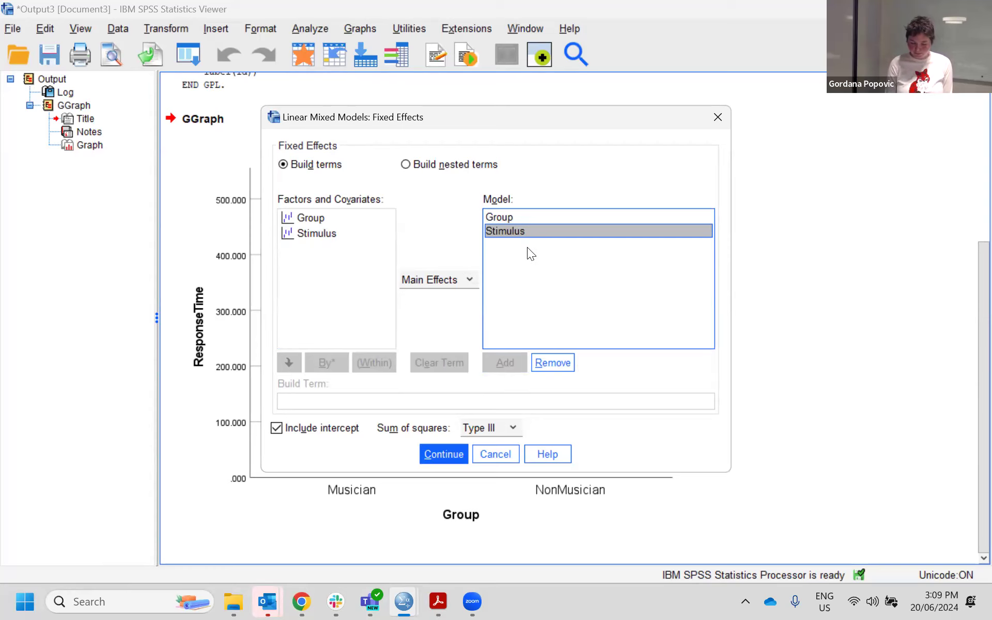
{"action": "left_click", "coordinate": [435, 454]}
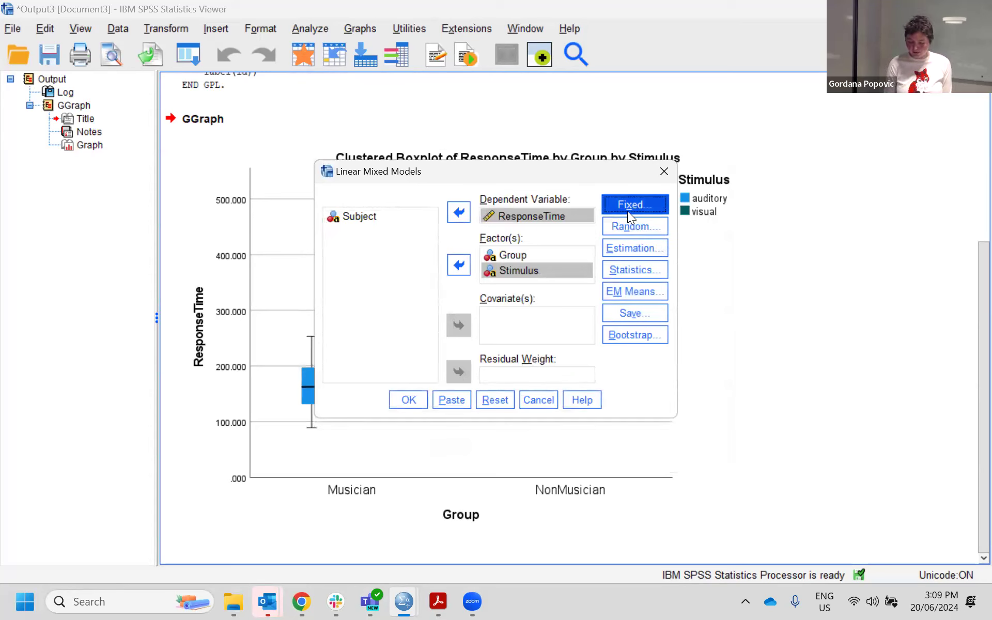
Define a random intercept with Subject as the subject grouping
{"action": "left_click", "coordinate": [634, 240]}
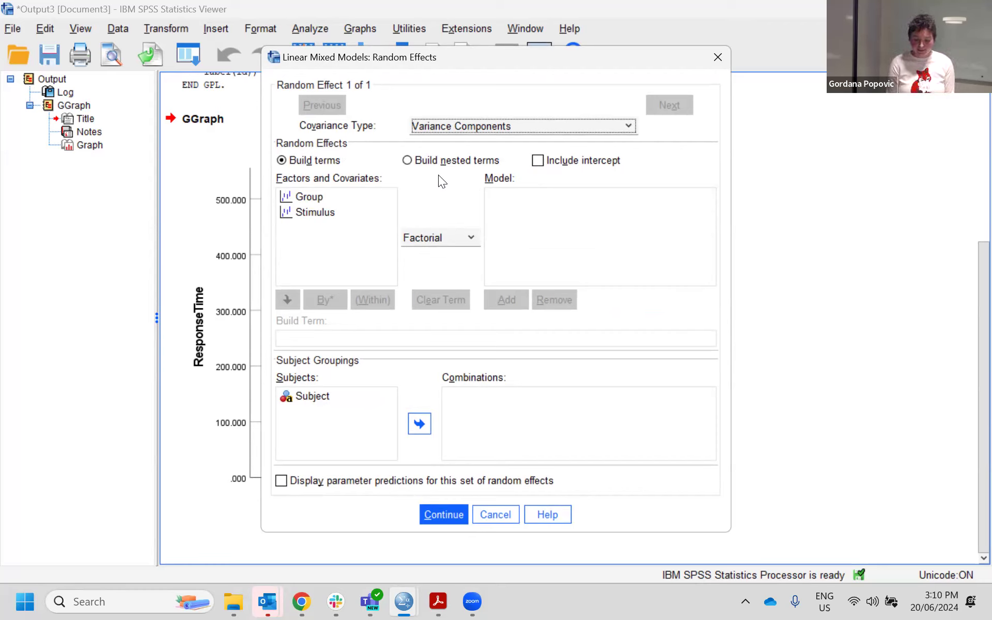
{"action": "left_click", "coordinate": [540, 161]}
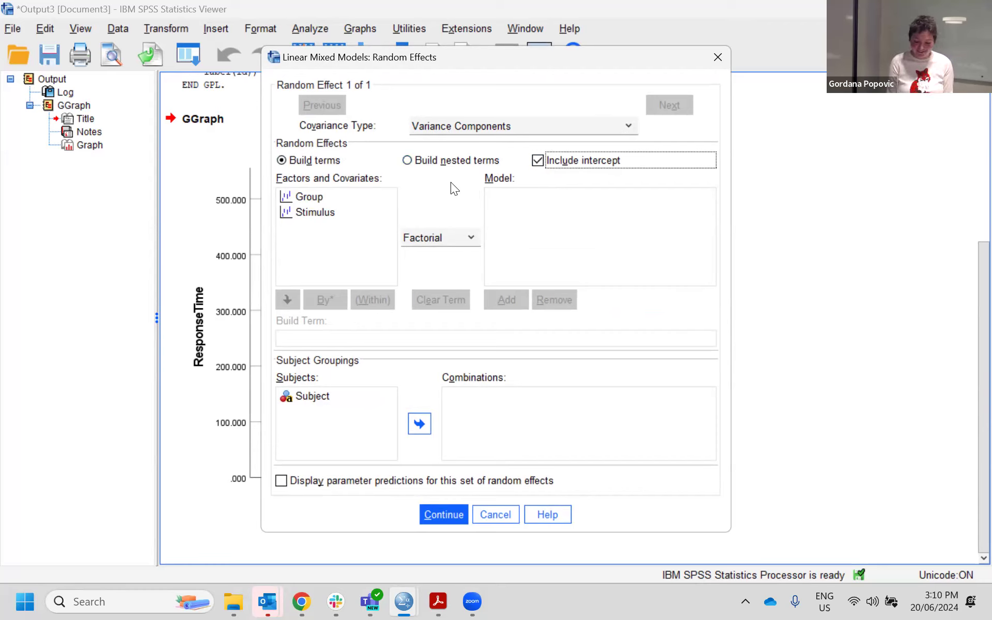
{"action": "left_click", "coordinate": [319, 401]}
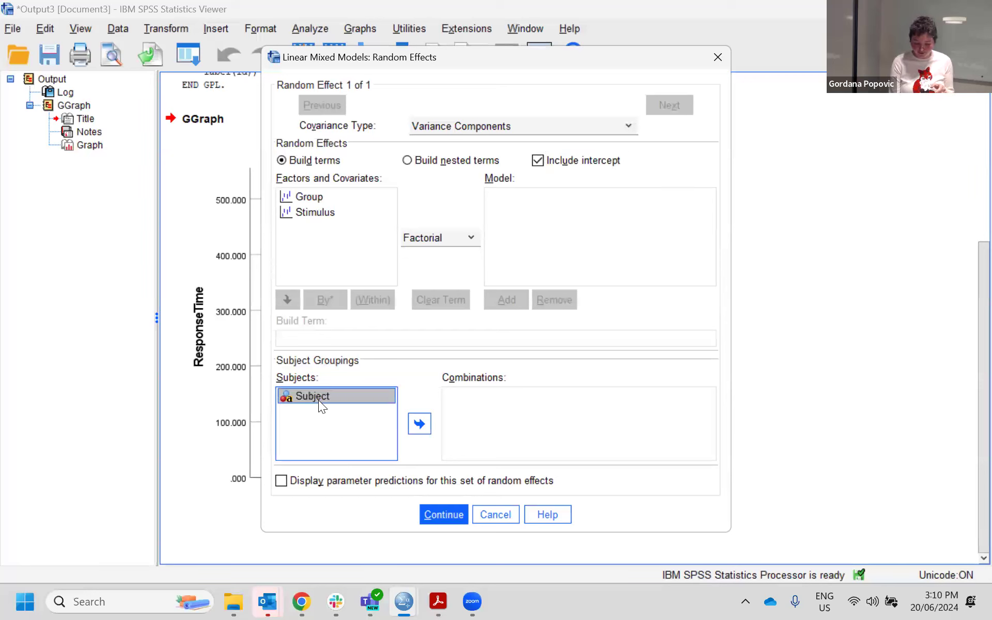
{"action": "left_click", "coordinate": [420, 425]}
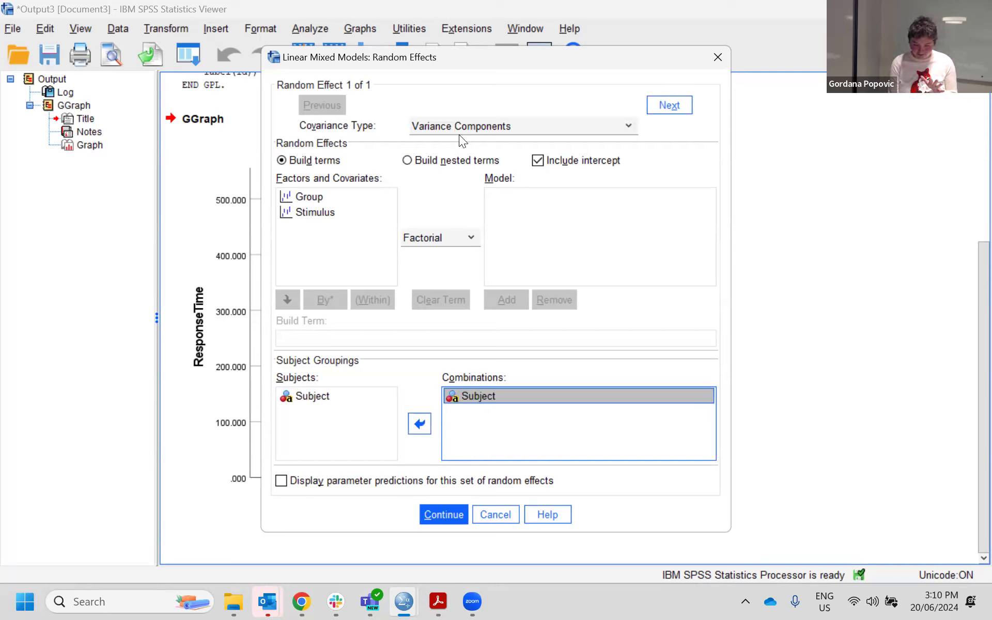
{"action": "left_click", "coordinate": [439, 512]}
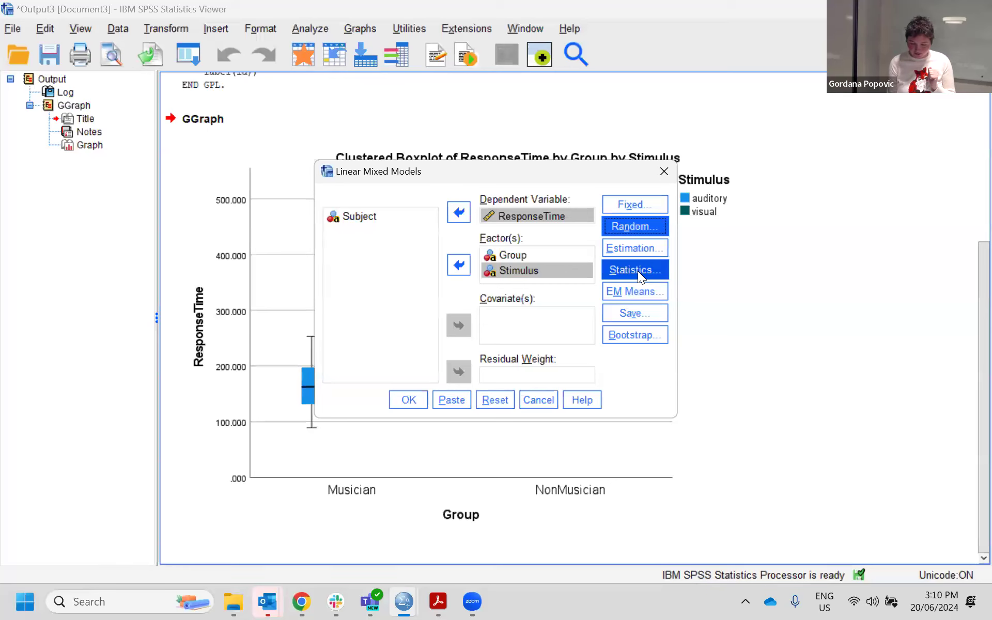
Request parameter estimates for fixed effects in the model statistics
{"action": "left_click", "coordinate": [638, 269]}
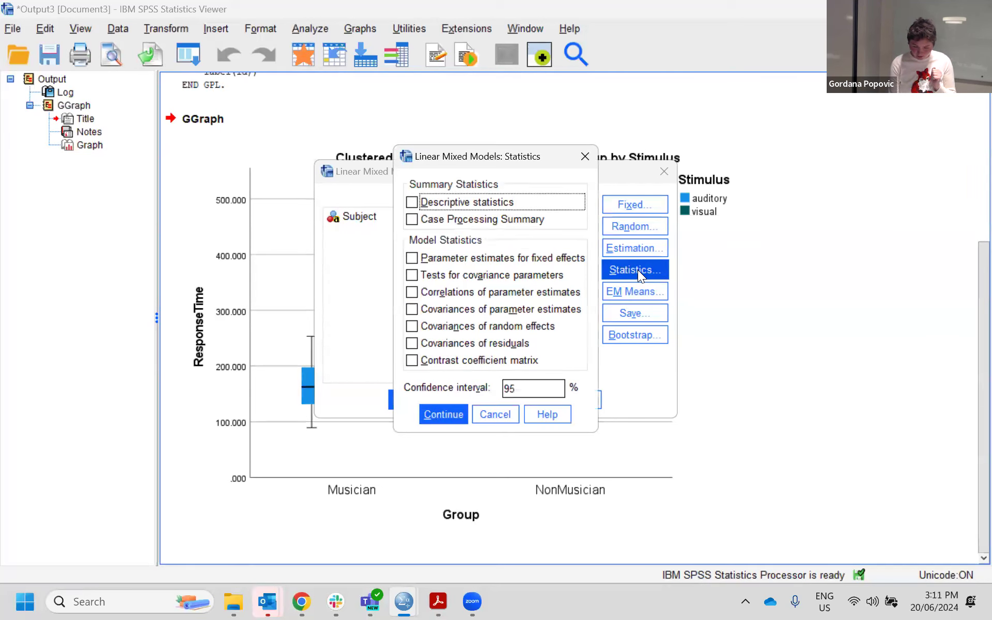
{"action": "left_click", "coordinate": [487, 257]}
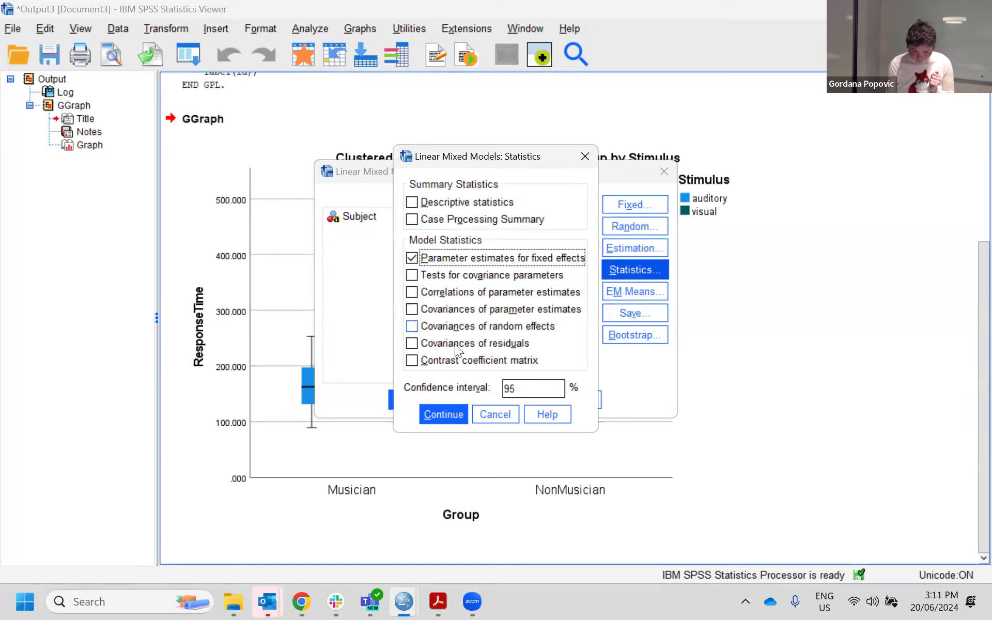
{"action": "left_click", "coordinate": [442, 413]}
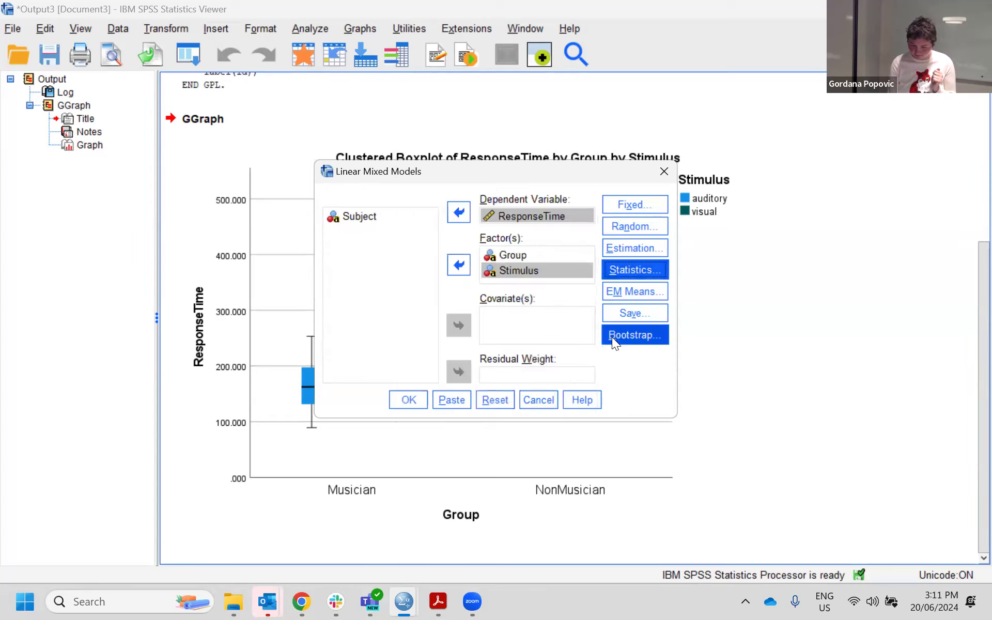
Request estimated marginal means for Stimulus, comparing main effects across all pairs with a Bonferroni confidence interval adjustment
{"action": "left_click", "coordinate": [639, 299]}
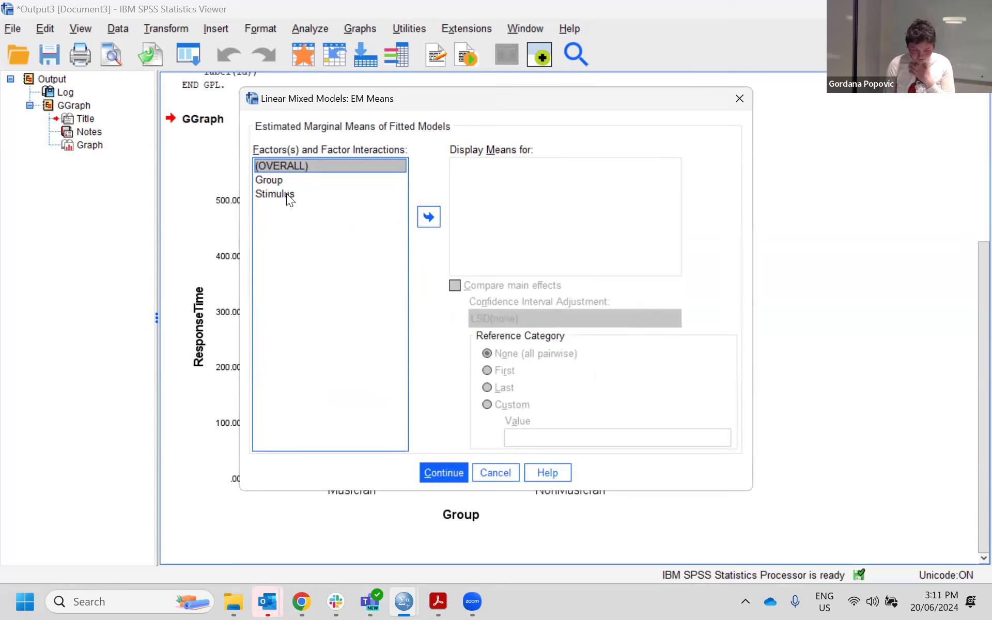
{"action": "left_click", "coordinate": [276, 182]}
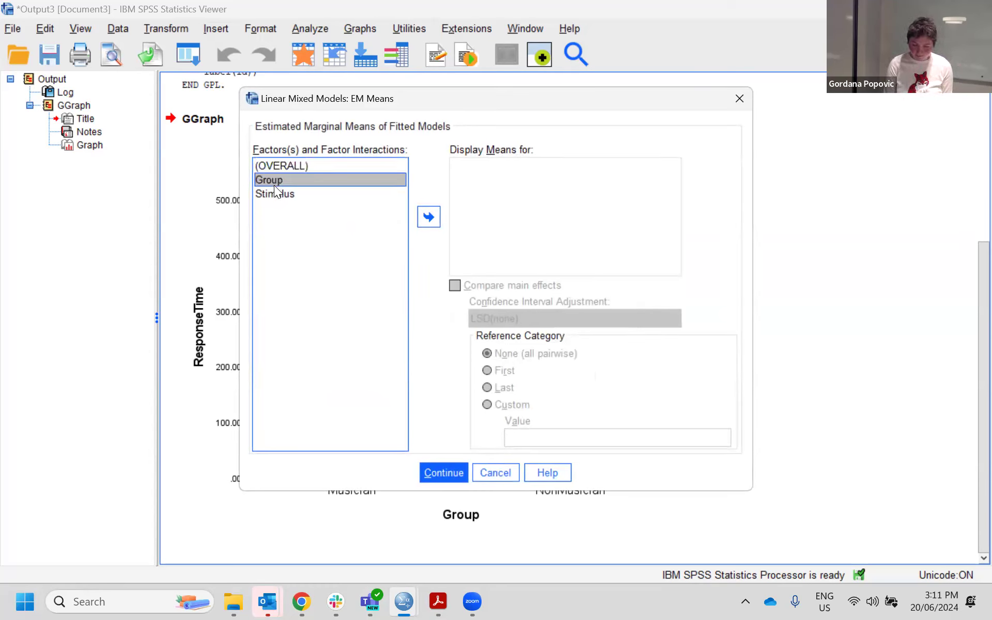
{"action": "left_click", "coordinate": [283, 194]}
{"action": "left_click", "coordinate": [428, 216]}
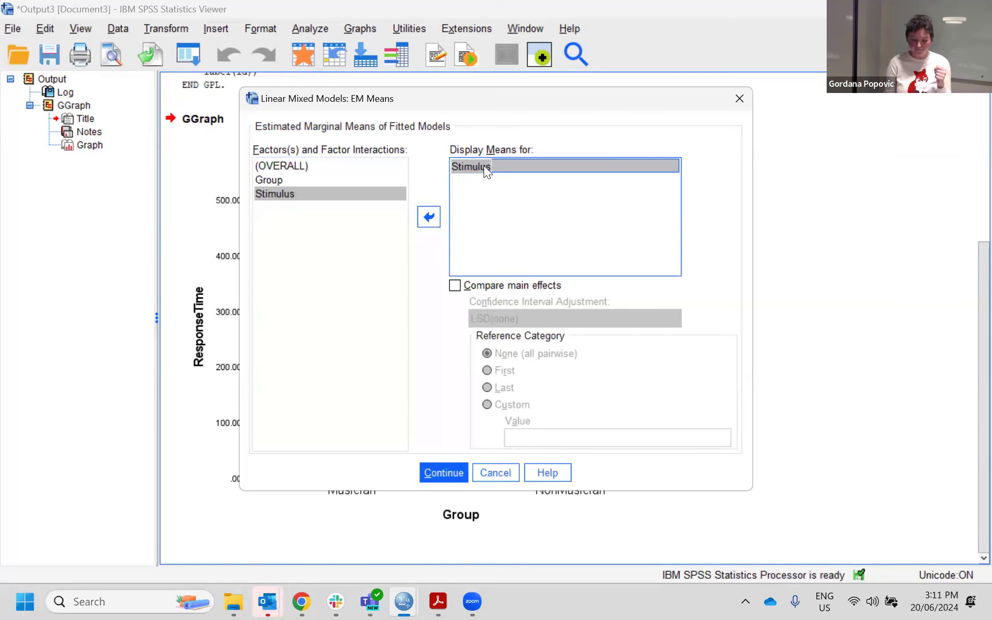
{"action": "left_click", "coordinate": [494, 288]}
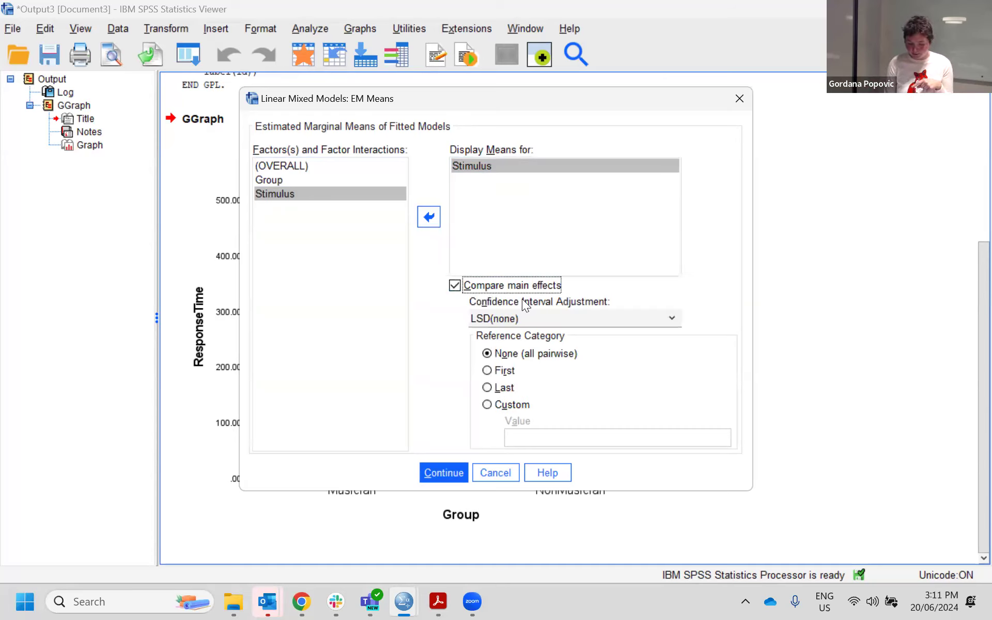
{"action": "left_click", "coordinate": [543, 320]}
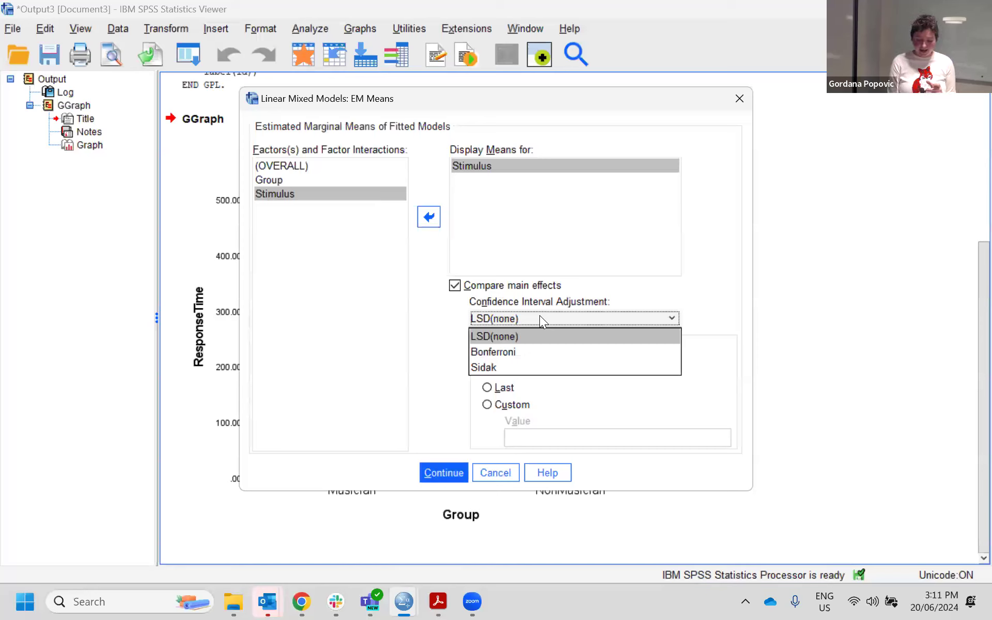
{"action": "left_click", "coordinate": [535, 360]}
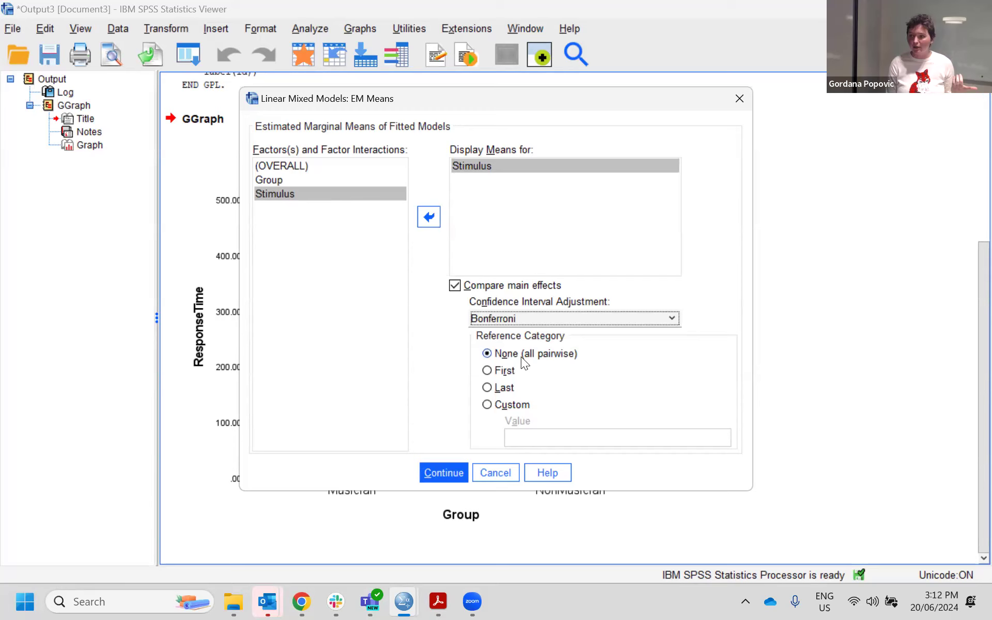
{"action": "left_click", "coordinate": [445, 468]}
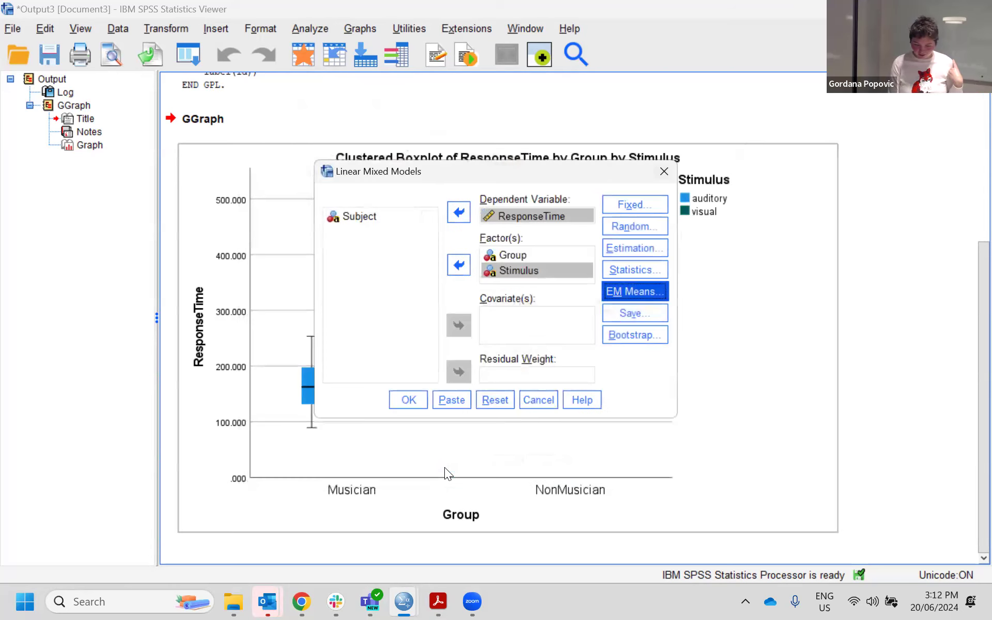
Save the fixed predicted values and the residuals as new variables, and run the linear mixed model
{"action": "left_click", "coordinate": [639, 317]}
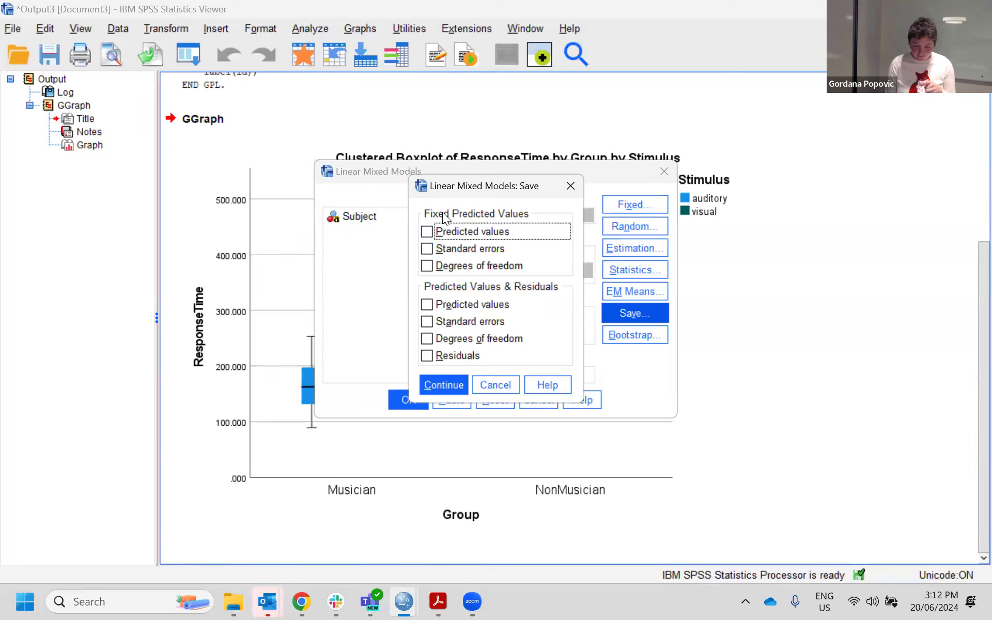
{"action": "left_click", "coordinate": [462, 228]}
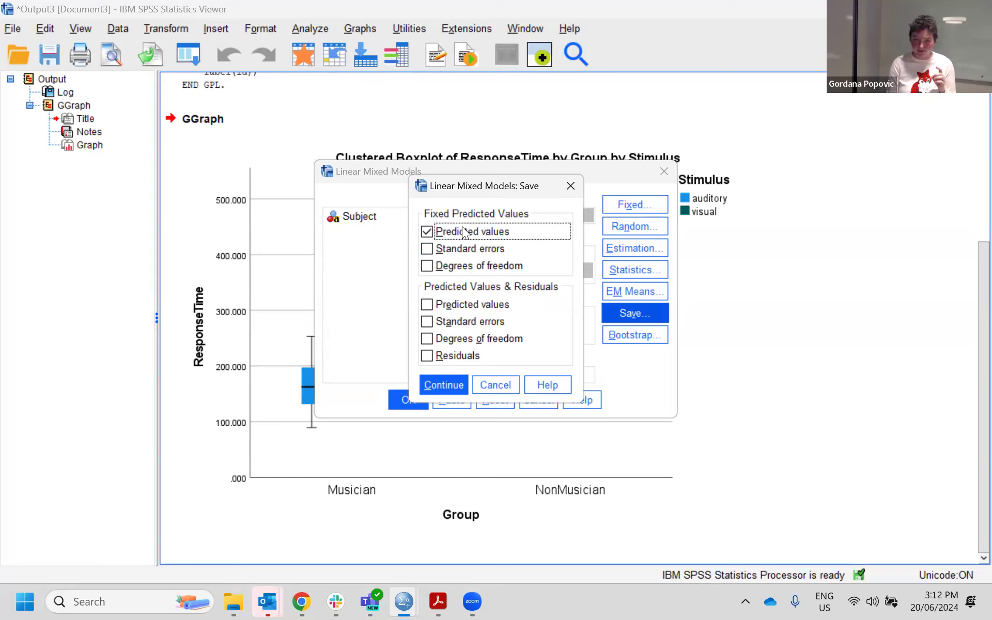
{"action": "left_click", "coordinate": [444, 356]}
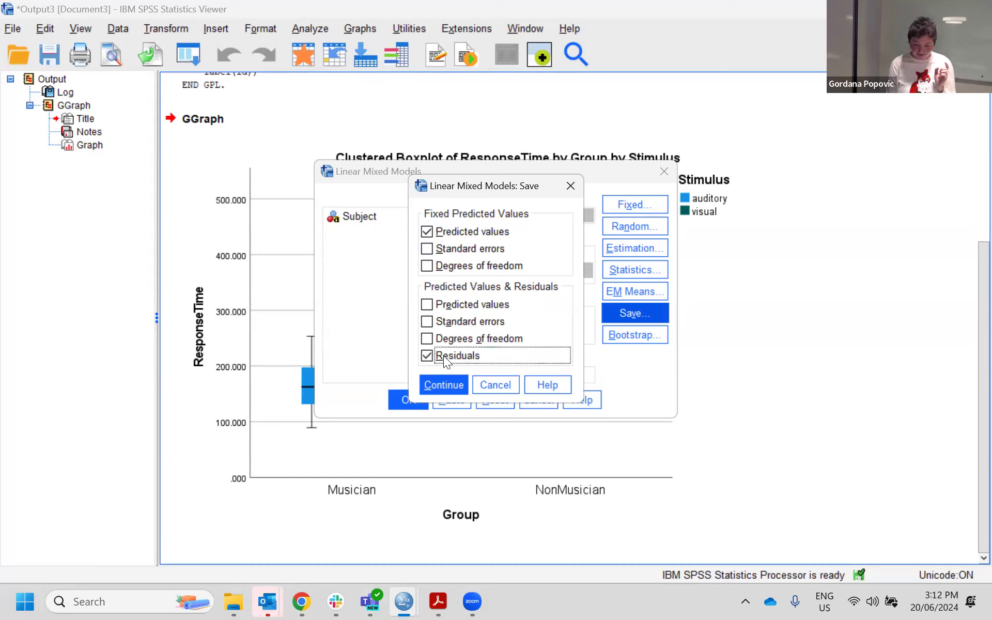
{"action": "left_click", "coordinate": [448, 384]}
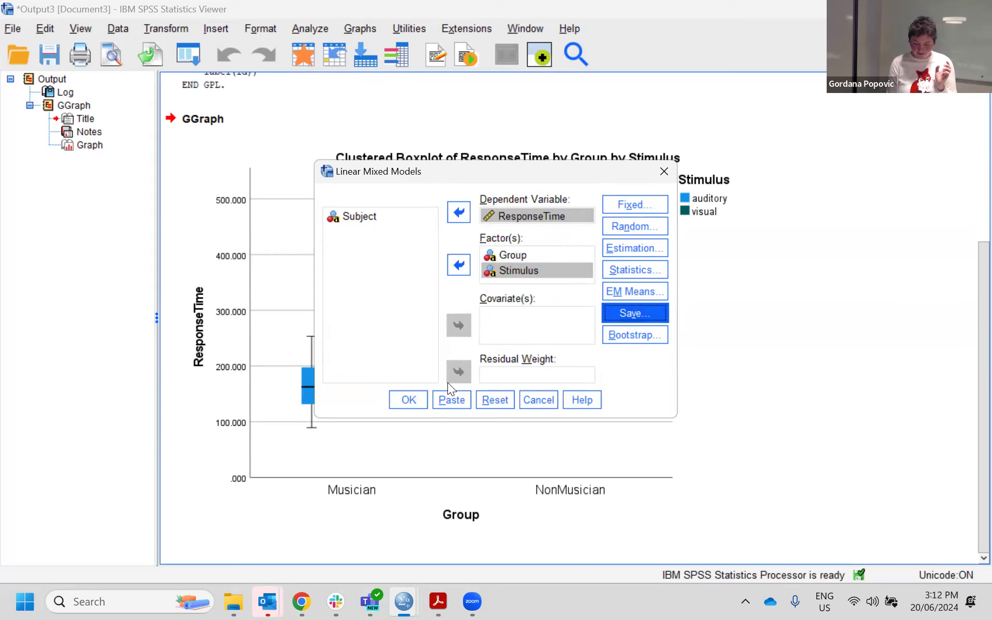
{"action": "left_click", "coordinate": [408, 401]}
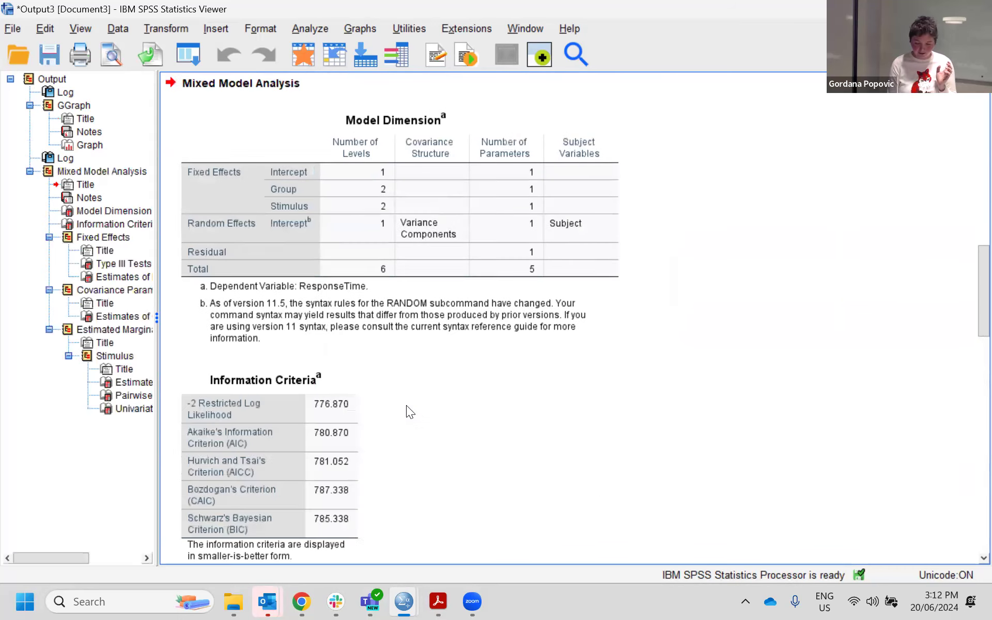
Clear the previous boxplot setup in the Chart Builder and start a simple scatter plot
{"action": "left_click", "coordinate": [364, 32]}
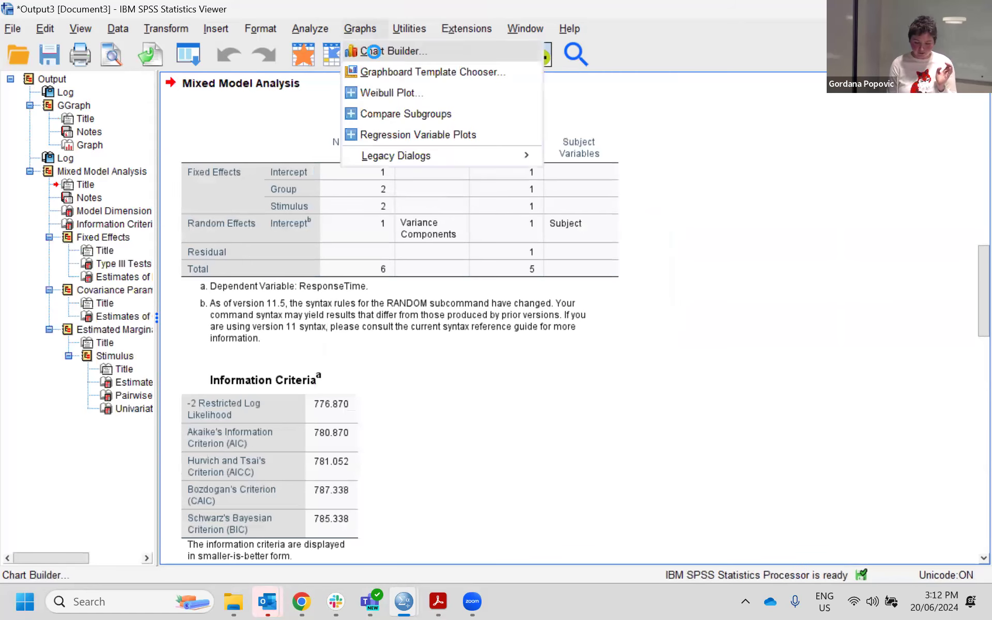
{"action": "left_click", "coordinate": [374, 52]}
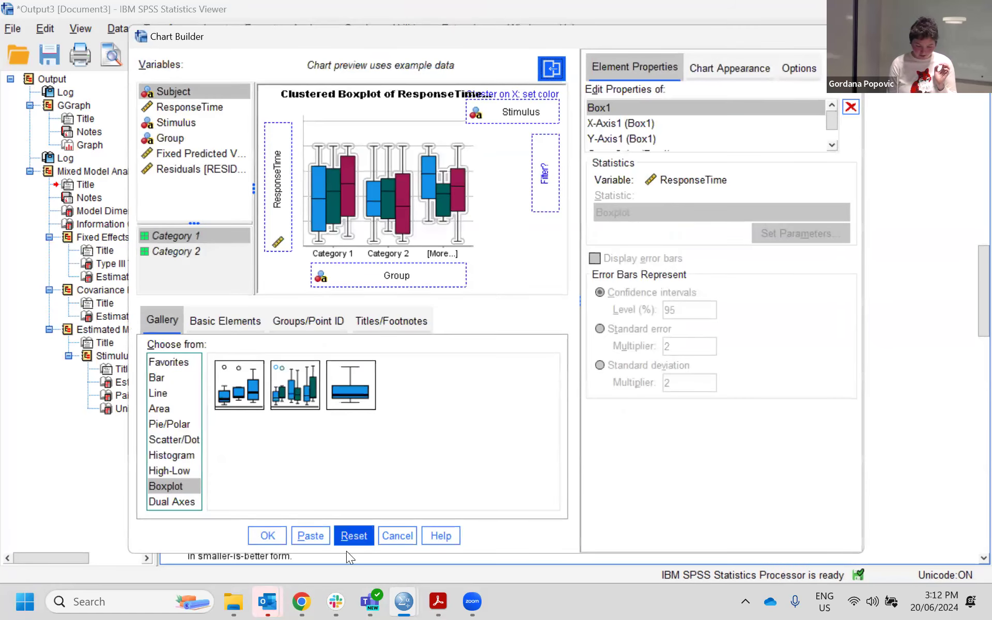
{"action": "left_click", "coordinate": [358, 533]}
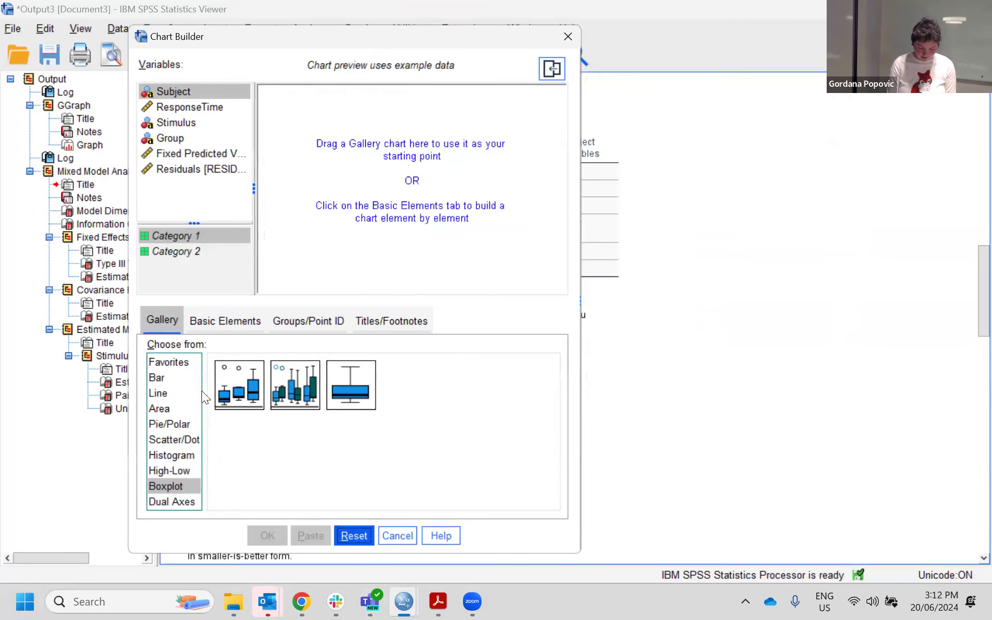
{"action": "left_click", "coordinate": [177, 440]}
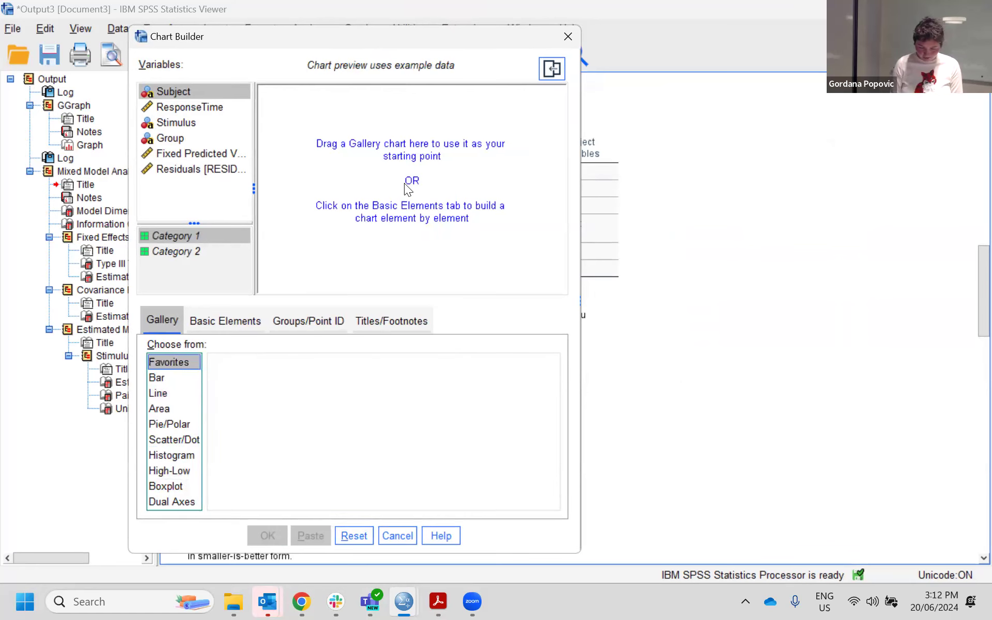
{"action": "left_click", "coordinate": [173, 441]}
{"action": "left_click_drag", "start_coordinate": [247, 382], "coordinate": [401, 171]}
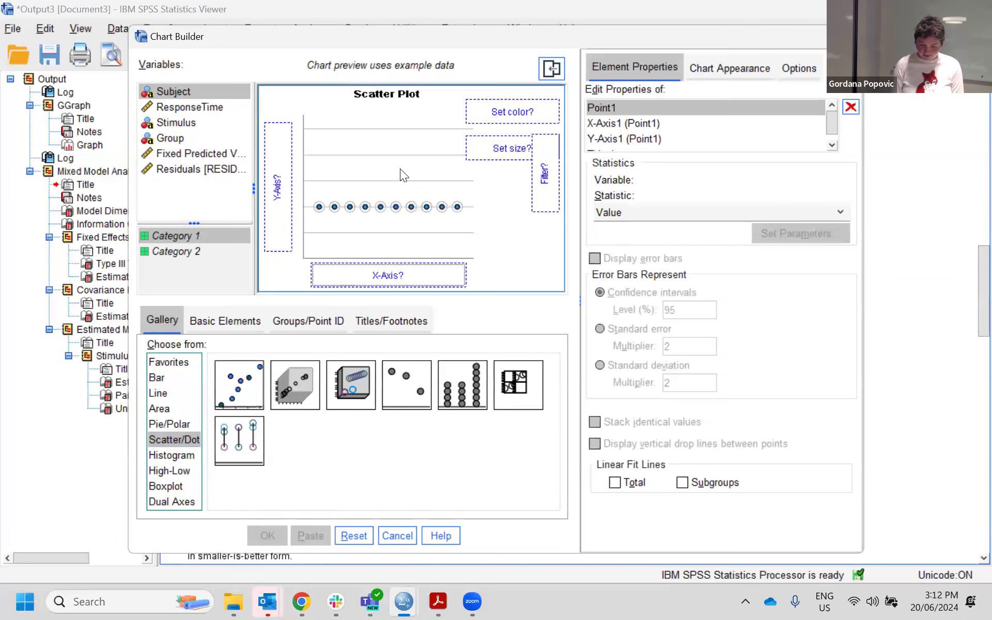
Put Fixed Predicted Values on the x-axis and Residuals on the y-axis, and generate the scatter plot
{"action": "left_click", "coordinate": [192, 158]}
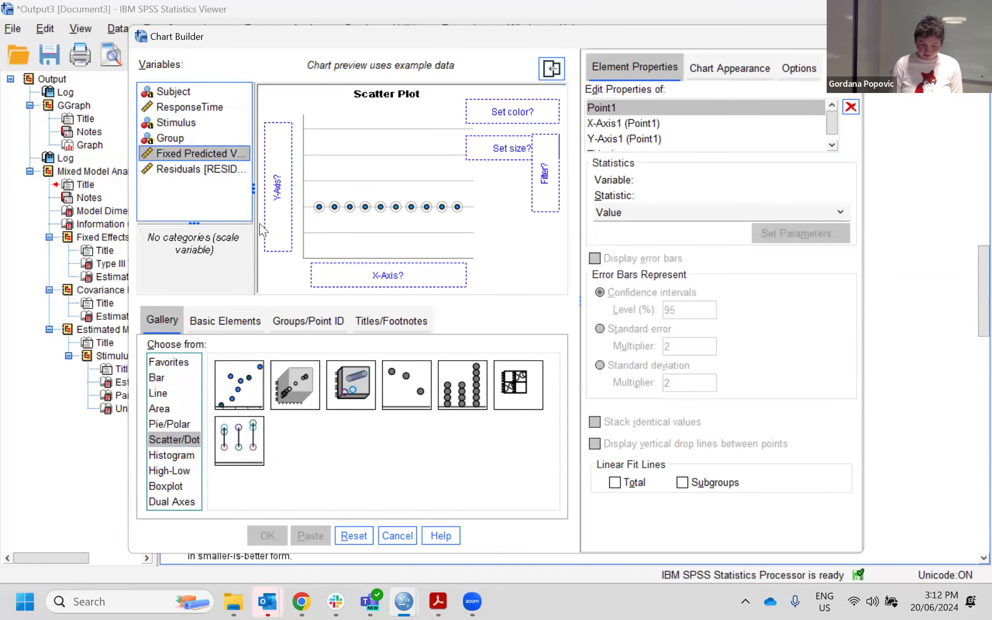
{"action": "left_click_drag", "start_coordinate": [211, 153], "coordinate": [389, 276]}
{"action": "left_click_drag", "start_coordinate": [196, 173], "coordinate": [277, 181]}
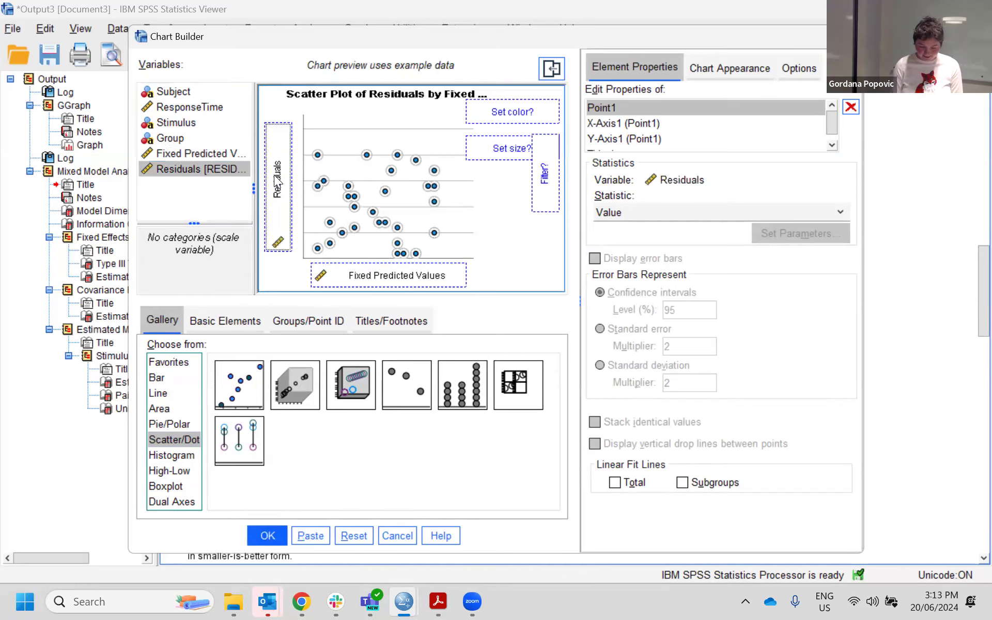
{"action": "left_click", "coordinate": [265, 534]}
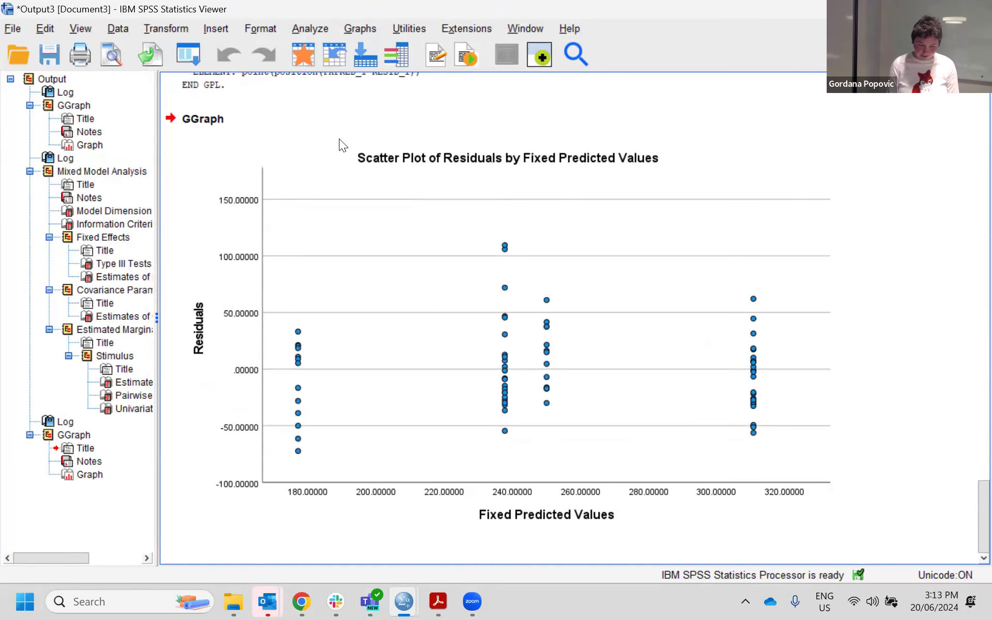
Create a normal Q-Q plot of the Residuals variable and inspect how the points follow the line
{"action": "left_click", "coordinate": [316, 30]}
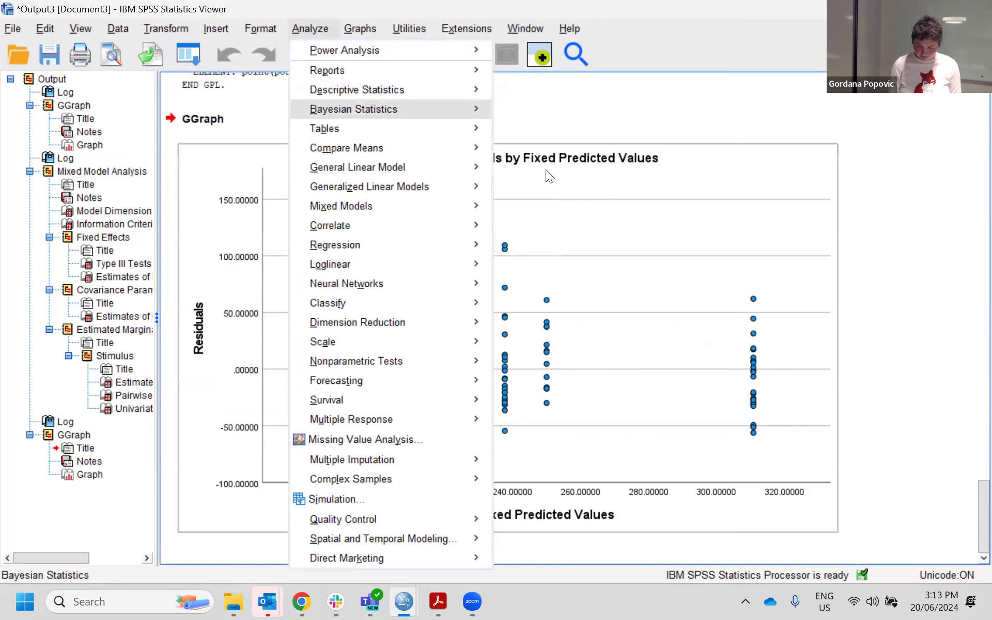
{"action": "mouse_move", "coordinate": [457, 89]}
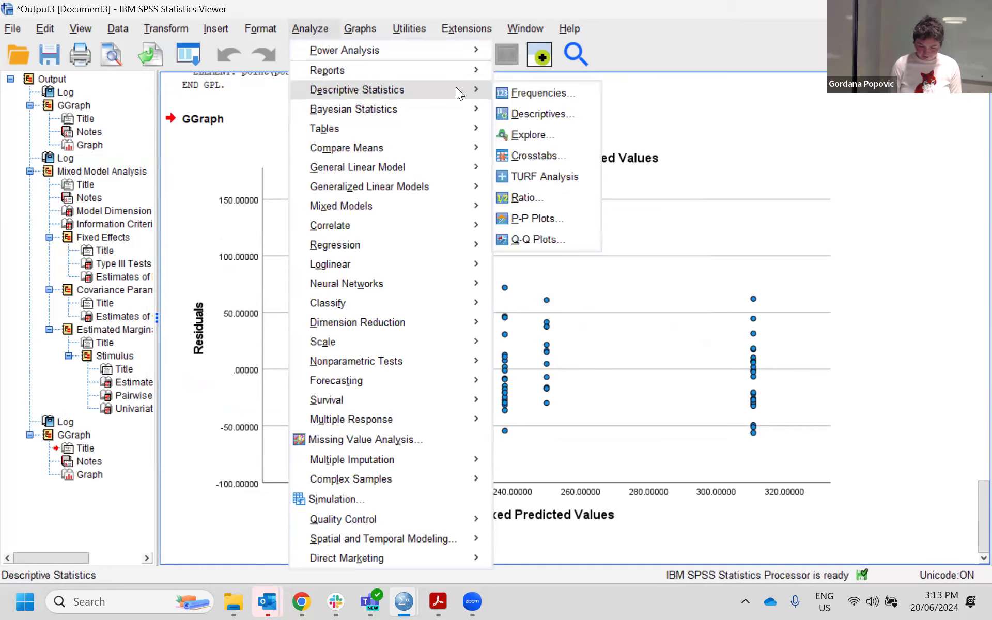
{"action": "left_click", "coordinate": [549, 239]}
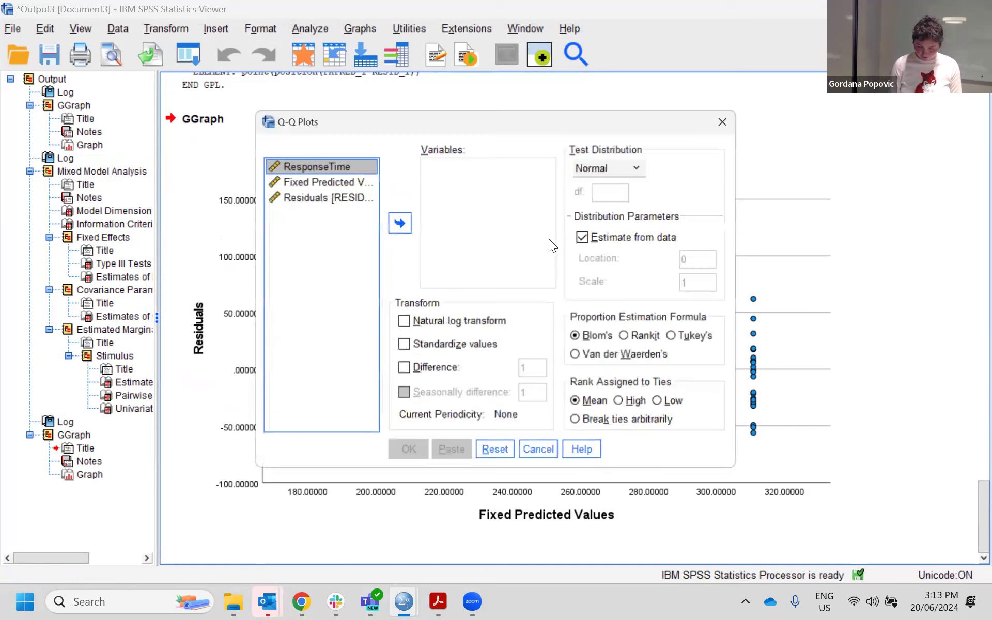
{"action": "left_click", "coordinate": [343, 197]}
{"action": "left_click", "coordinate": [406, 222]}
{"action": "left_click", "coordinate": [409, 450]}
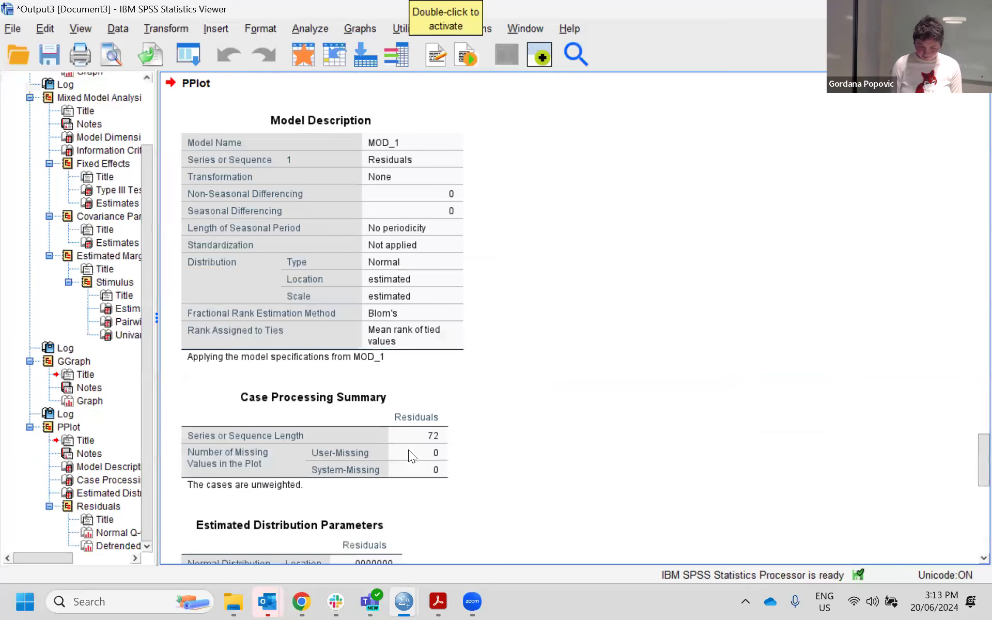
{"action": "scroll", "coordinate": [409, 449], "scroll_direction": "down", "scroll_amount": 10}
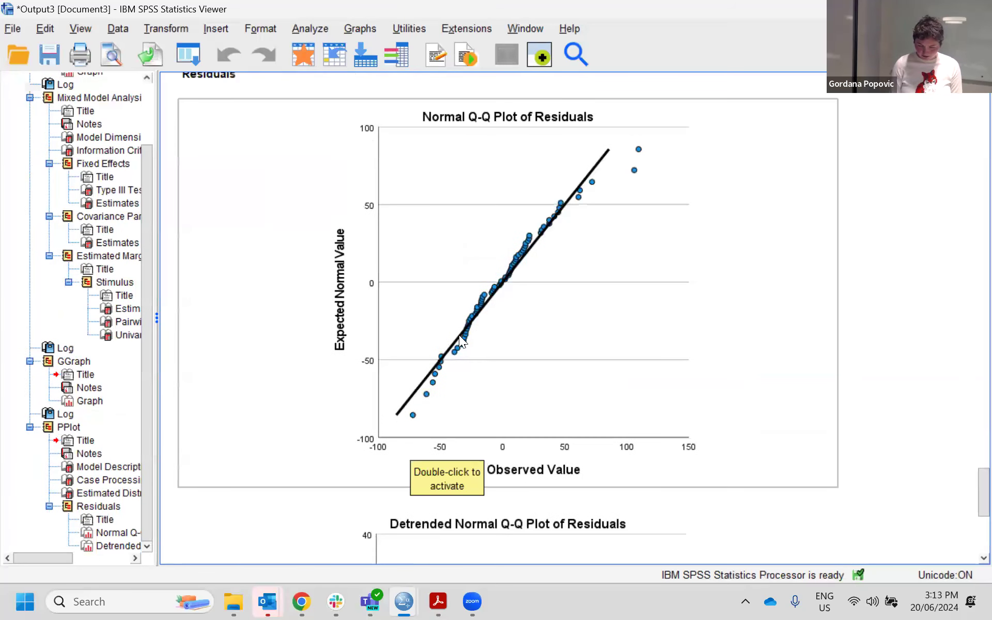
{"action": "scroll", "coordinate": [595, 252], "scroll_direction": "down", "scroll_amount": 5}
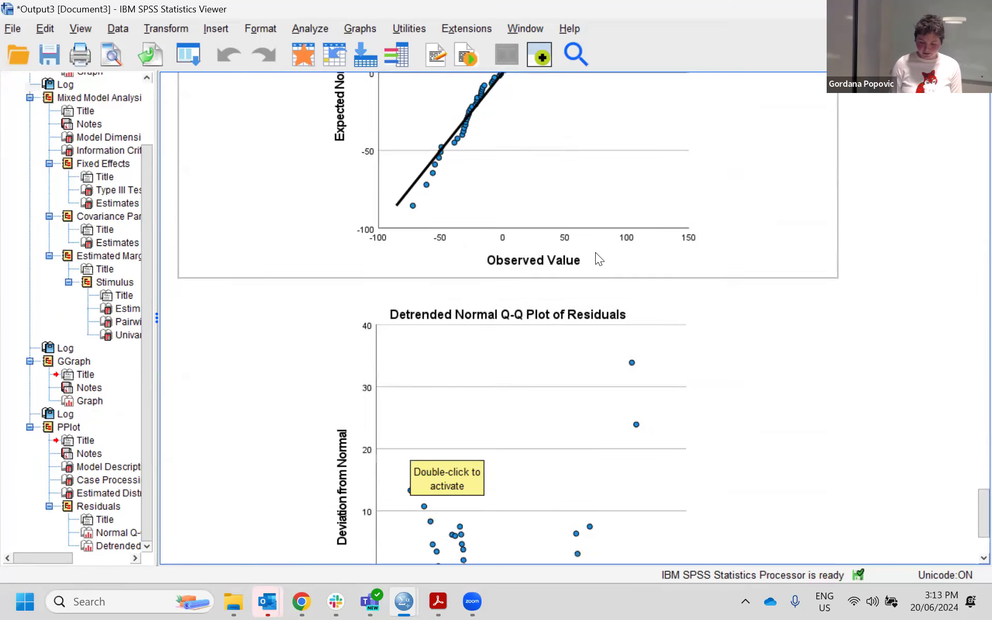
{"action": "scroll", "coordinate": [596, 254], "scroll_direction": "up", "scroll_amount": 5}
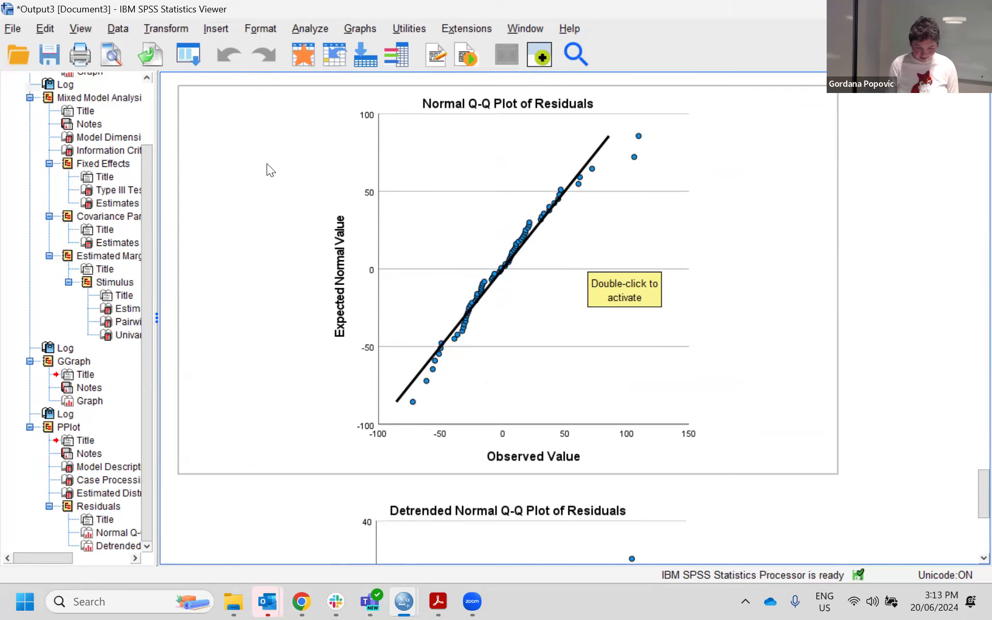
Review the mixed model output from the model dimension and information criteria through the Type III tests of fixed effects
{"action": "scroll", "coordinate": [272, 223], "scroll_direction": "up", "scroll_amount": 20}
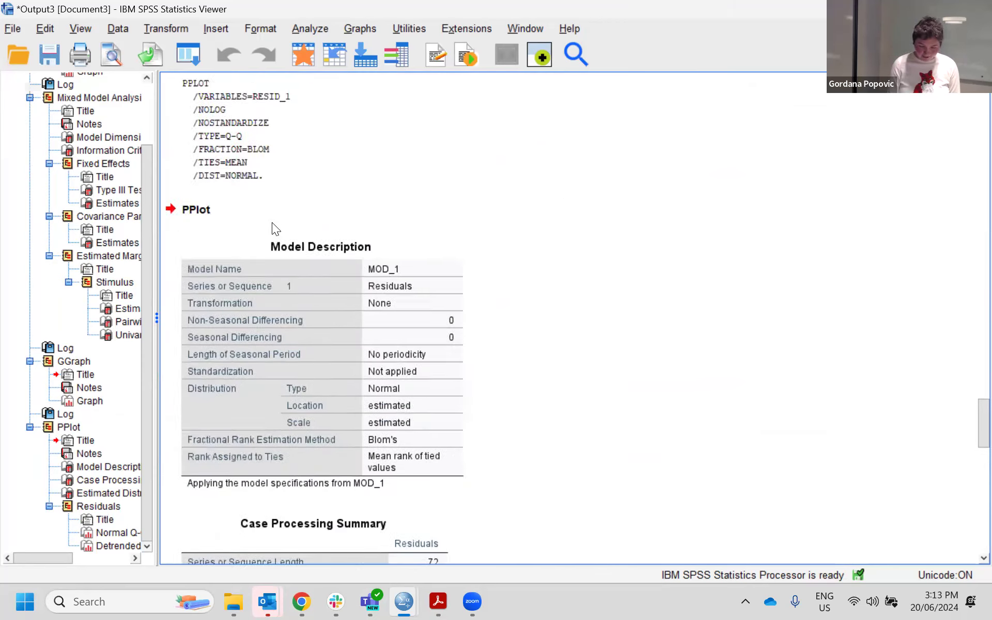
{"action": "scroll", "coordinate": [272, 229], "scroll_direction": "up", "scroll_amount": 20}
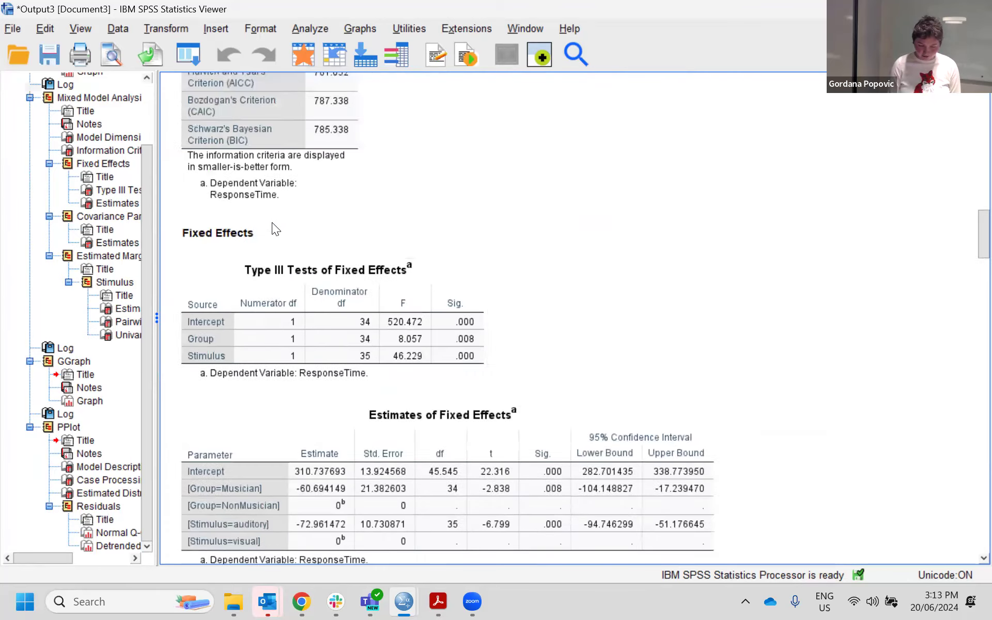
{"action": "scroll", "coordinate": [272, 223], "scroll_direction": "up", "scroll_amount": 10}
{"action": "scroll", "coordinate": [273, 223], "scroll_direction": "down", "scroll_amount": 12}
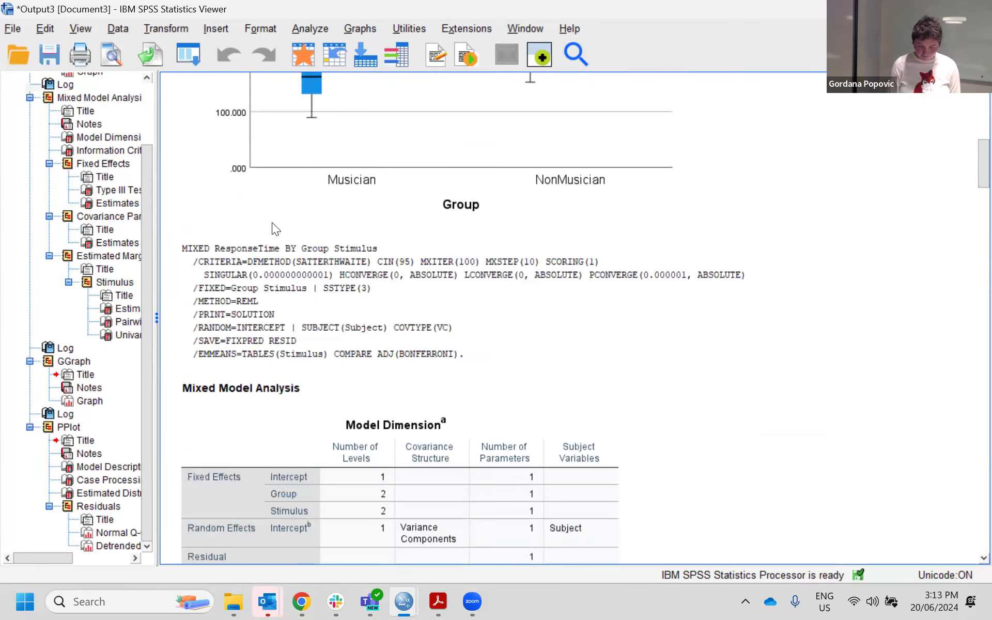
{"action": "scroll", "coordinate": [272, 223], "scroll_direction": "down", "scroll_amount": 4}
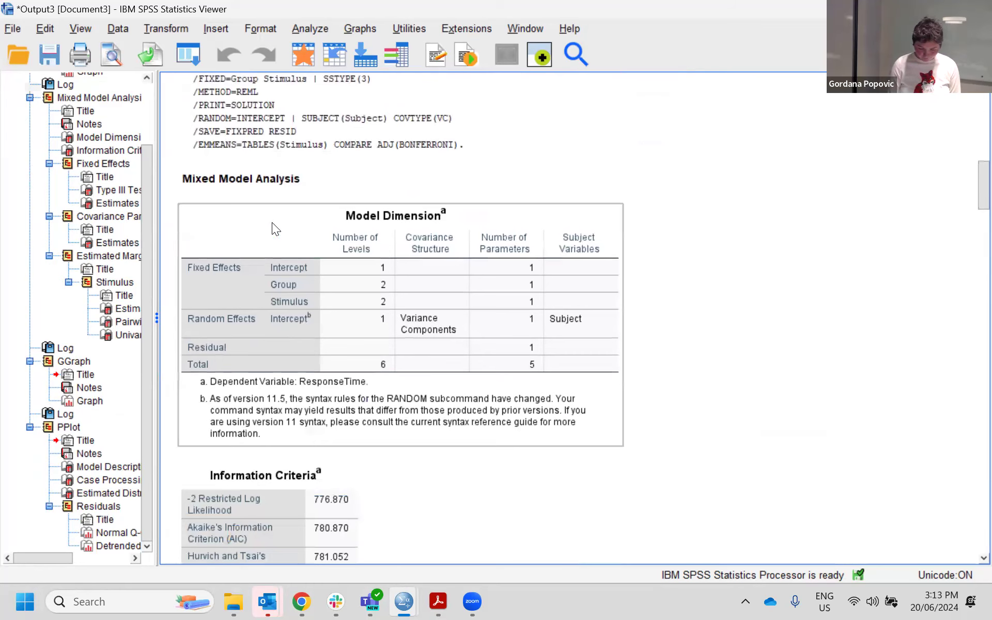
{"action": "scroll", "coordinate": [272, 229], "scroll_direction": "down", "scroll_amount": 2}
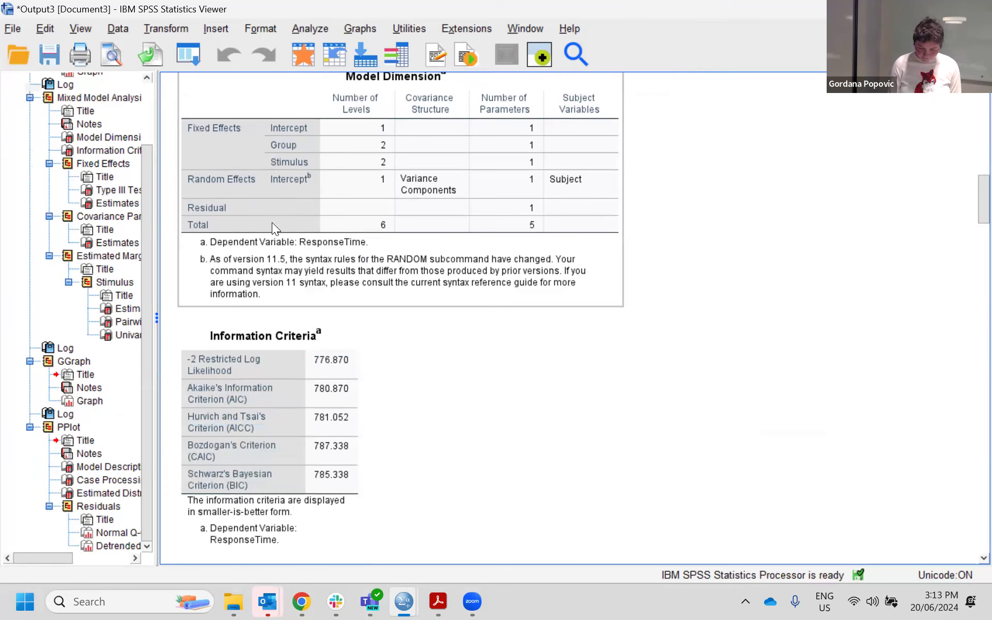
{"action": "scroll", "coordinate": [273, 223], "scroll_direction": "down", "scroll_amount": 12}
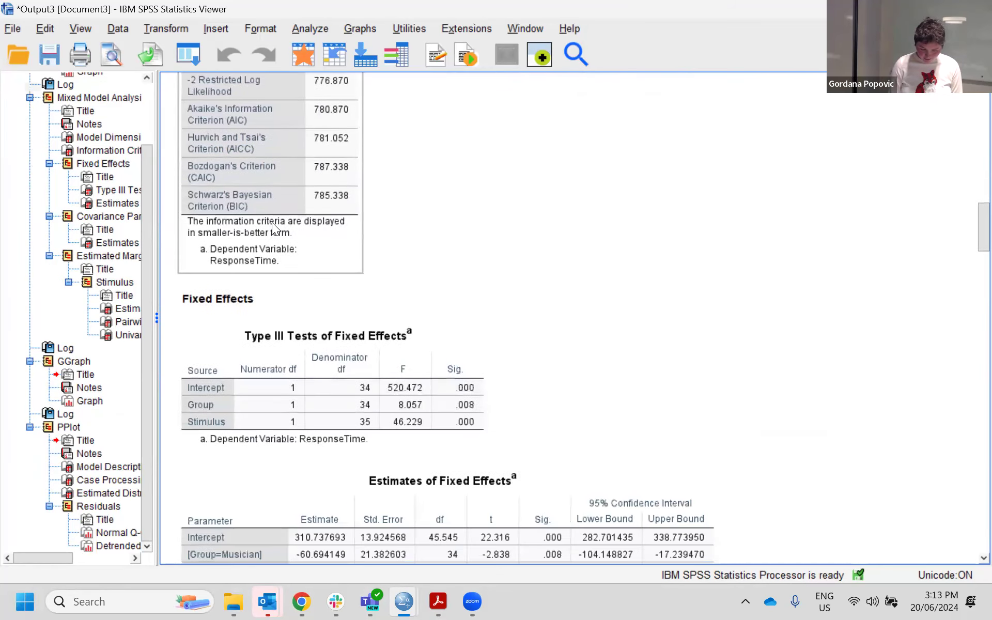
{"action": "scroll", "coordinate": [272, 223], "scroll_direction": "down", "scroll_amount": 8}
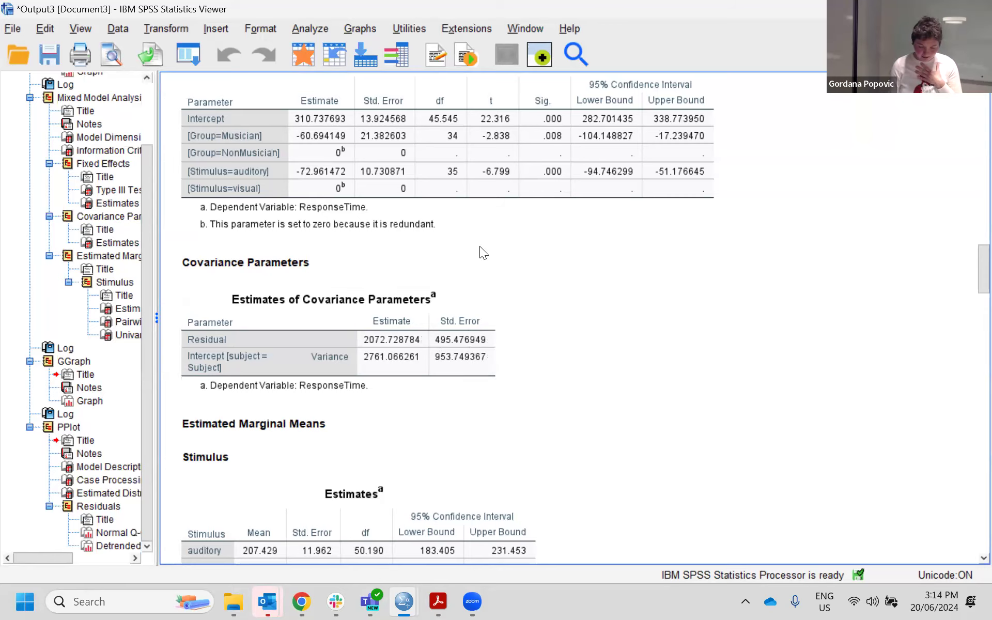
Examine the fixed effect estimates and their confidence intervals, and the marginal means and pairwise comparisons for Stimulus
{"action": "scroll", "coordinate": [479, 246], "scroll_direction": "up", "scroll_amount": 8}
{"action": "scroll", "coordinate": [479, 245], "scroll_direction": "up", "scroll_amount": 8}
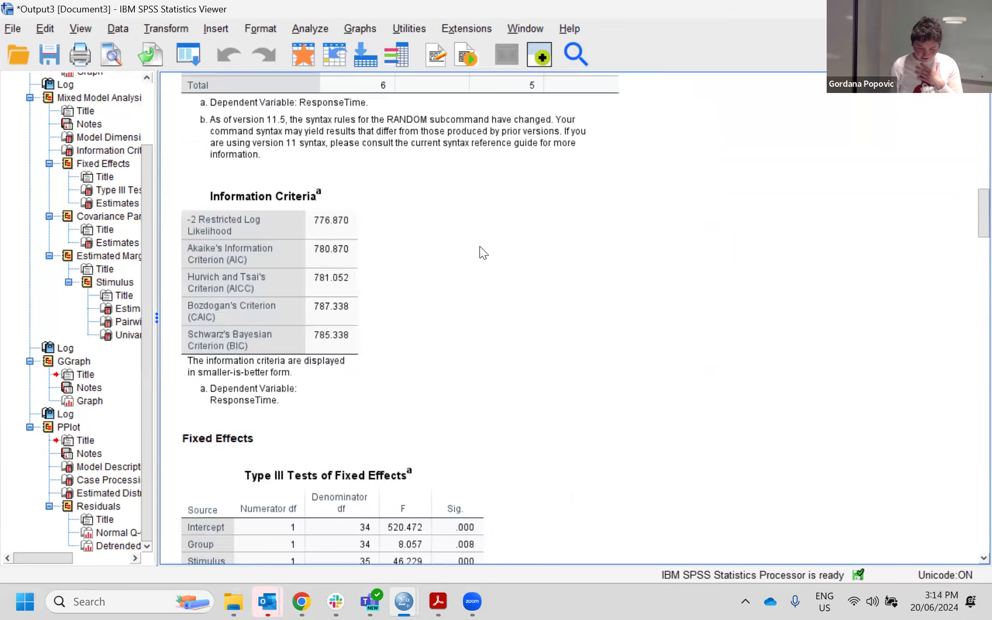
{"action": "scroll", "coordinate": [480, 245], "scroll_direction": "down", "scroll_amount": 12}
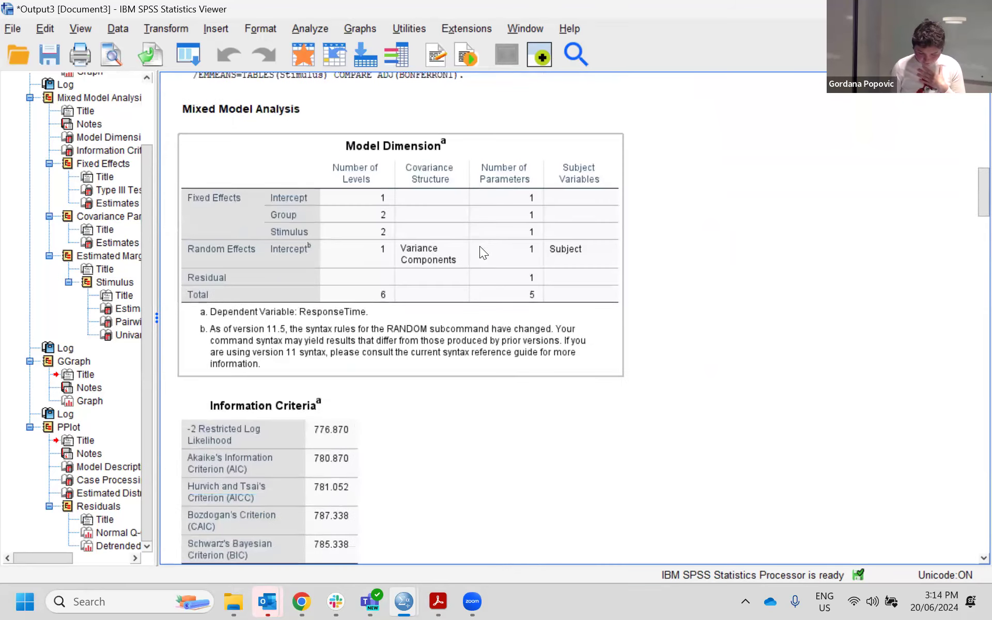
{"action": "scroll", "coordinate": [480, 247], "scroll_direction": "down", "scroll_amount": 3}
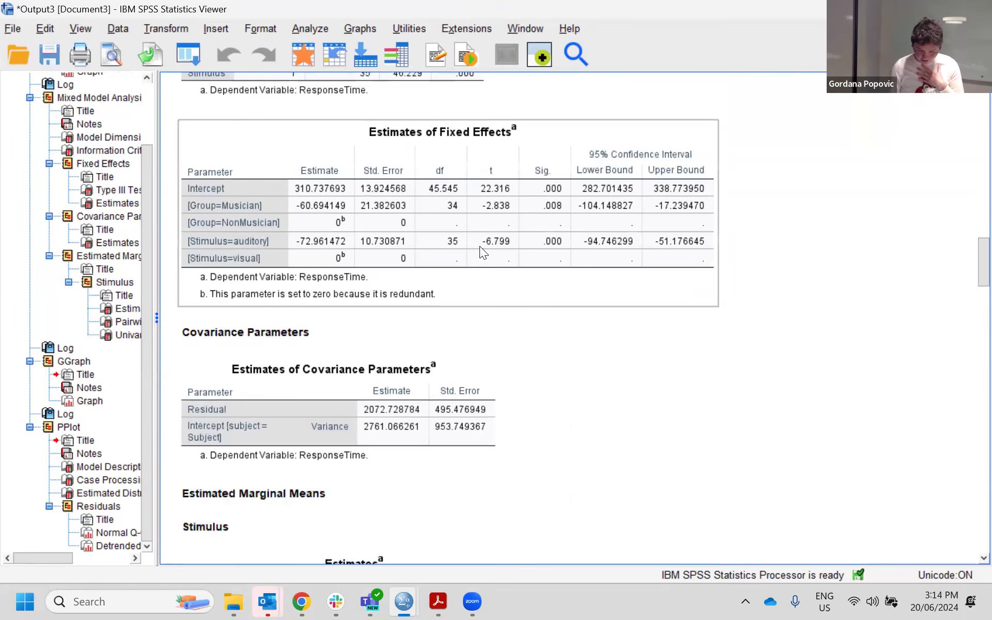
{"action": "scroll", "coordinate": [480, 246], "scroll_direction": "down", "scroll_amount": 11}
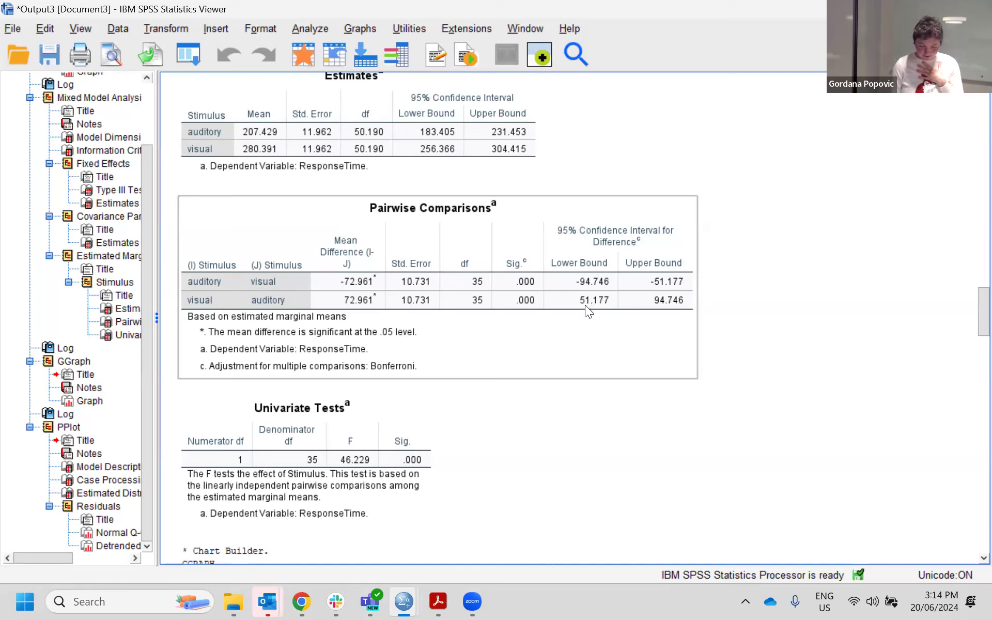
{"action": "scroll", "coordinate": [580, 400], "scroll_direction": "down", "scroll_amount": 5}
{"action": "scroll", "coordinate": [578, 401], "scroll_direction": "up", "scroll_amount": 10}
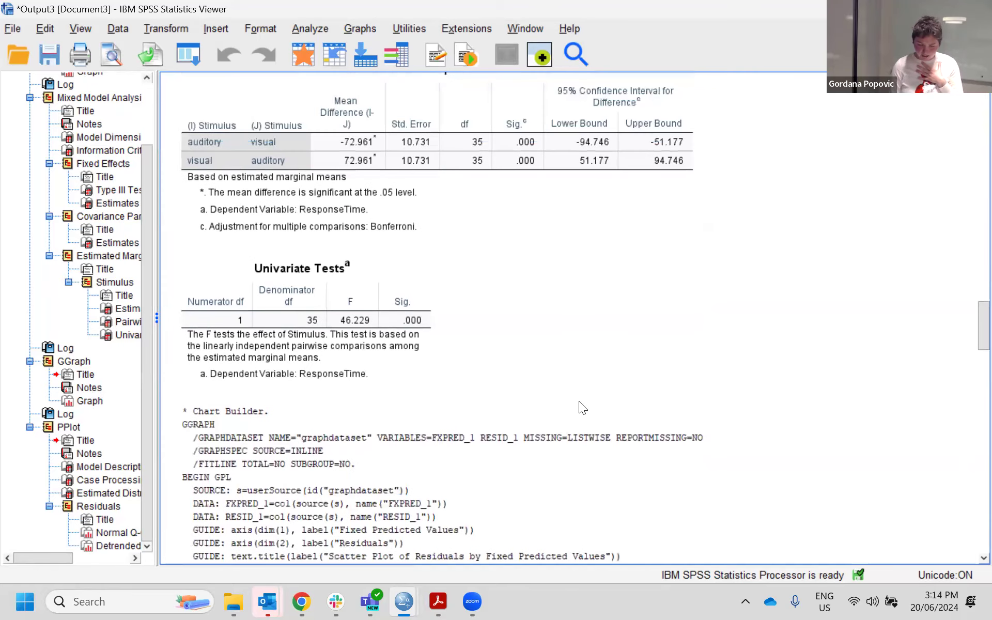
{"action": "scroll", "coordinate": [580, 401], "scroll_direction": "up", "scroll_amount": 10}
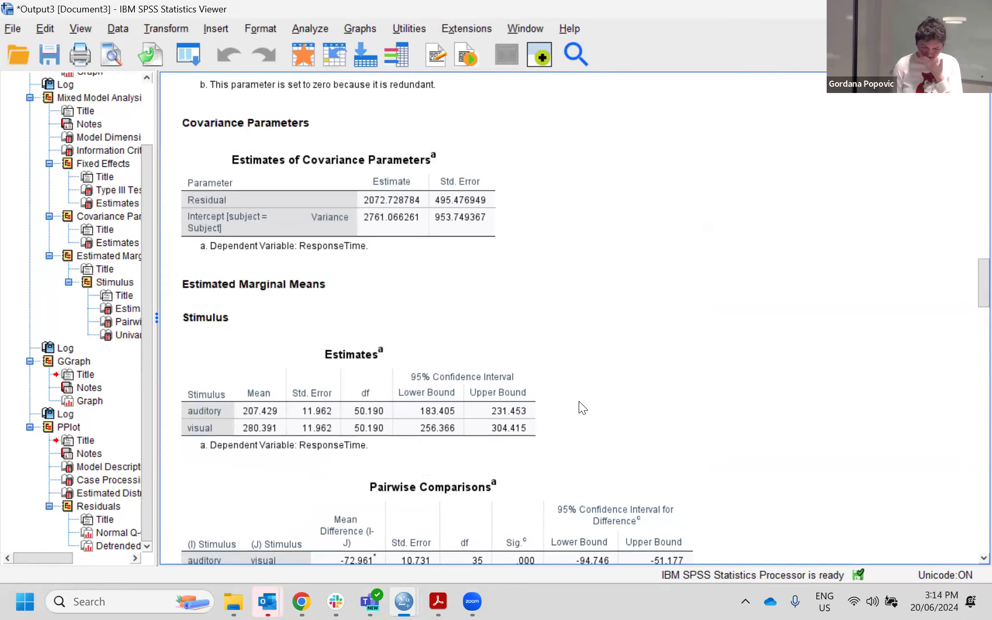